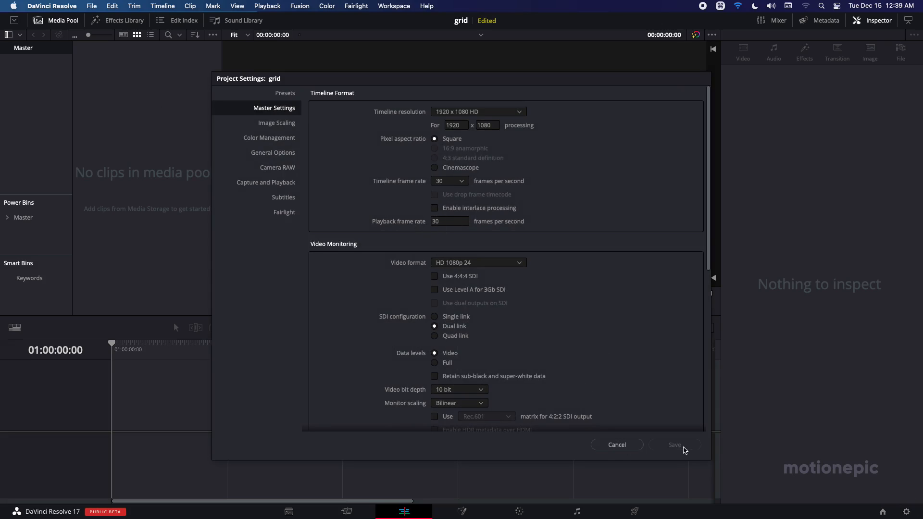
Step: Dismiss the project settings and add a Fusion Composition effect at the start of the timeline
click(616, 446)
click(116, 20)
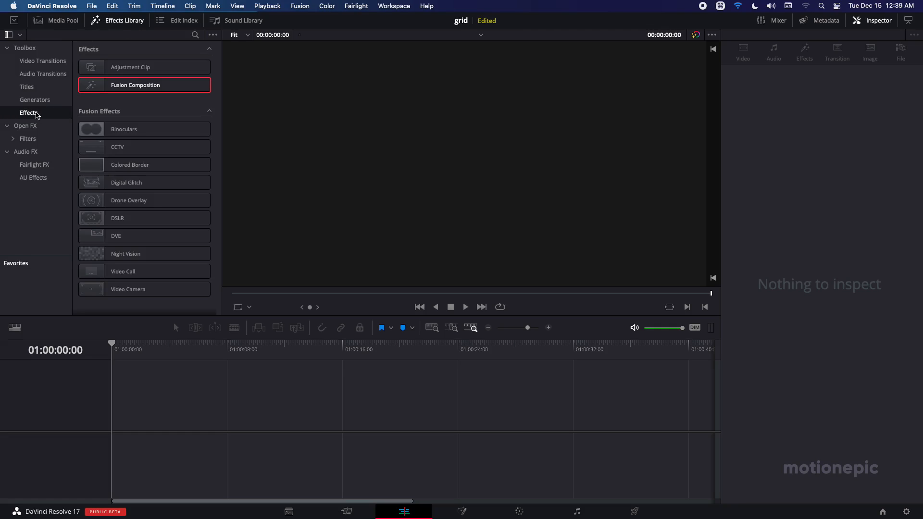
drag(120, 89, 118, 410)
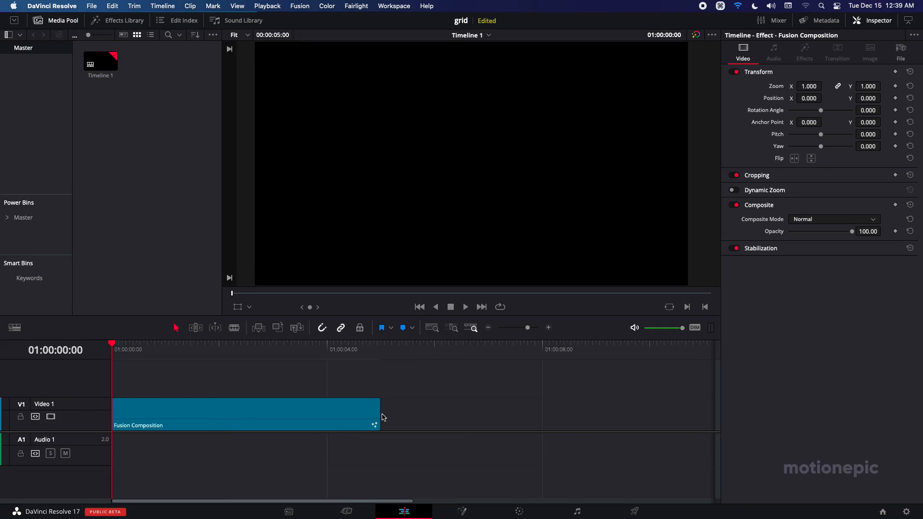
Step: Try extending the Fusion Composition clip to about 9 seconds, and undo the extension
drag(380, 413, 607, 408)
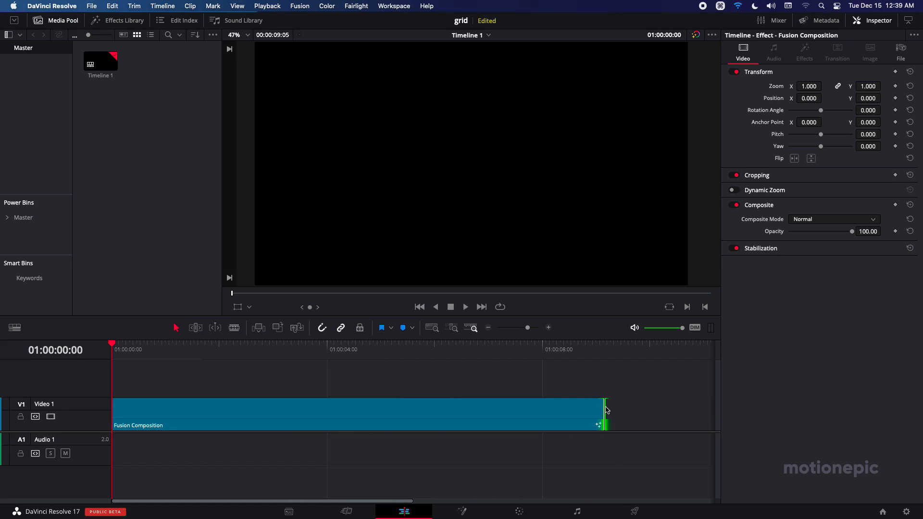
key(super+z)
key(super+z)
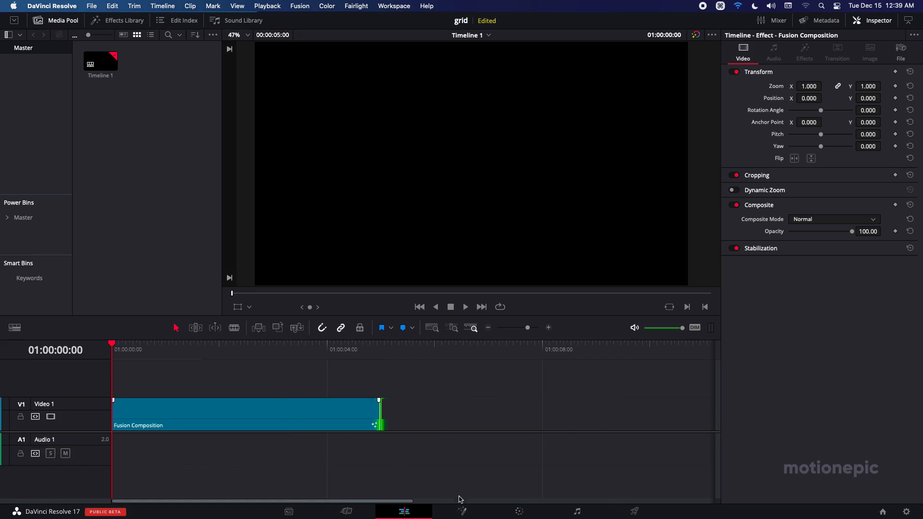
Step: Open the composition on the Fusion page and set the node editor to arrange tools to the grid
click(462, 511)
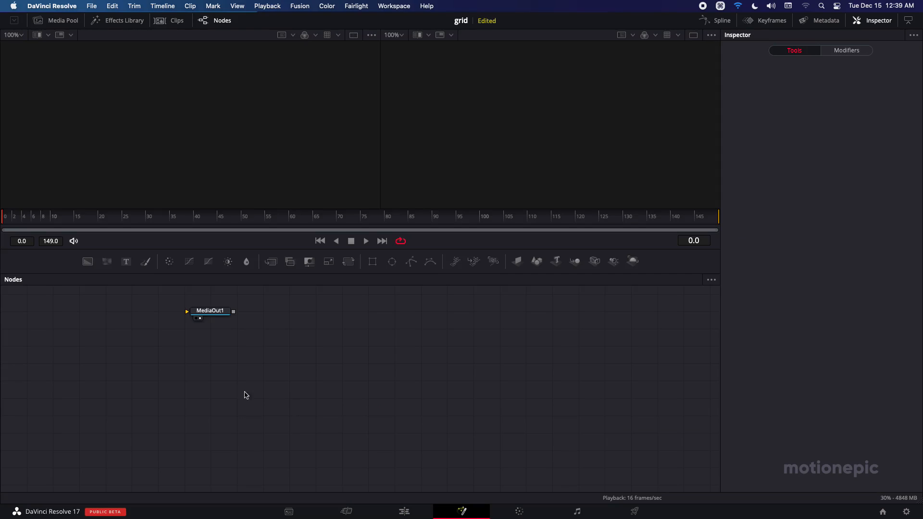
right_click(267, 362)
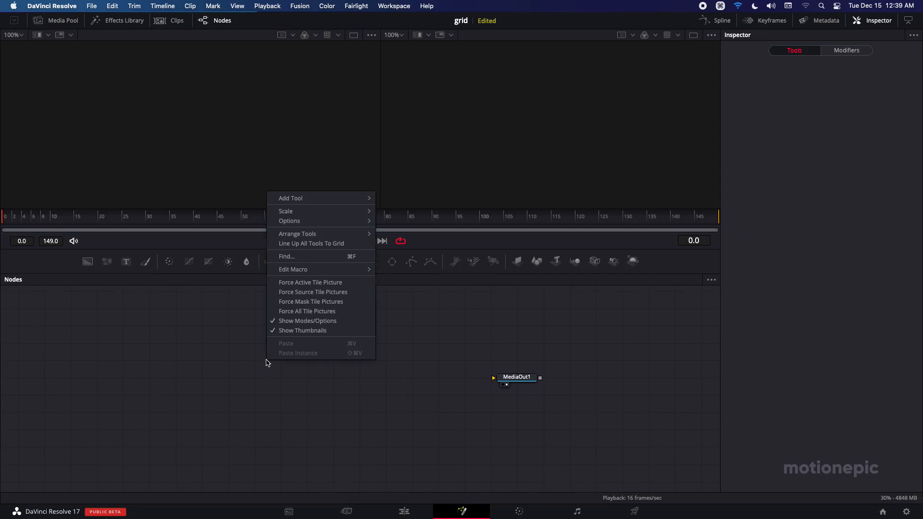
mouse_move(350, 237)
click(384, 237)
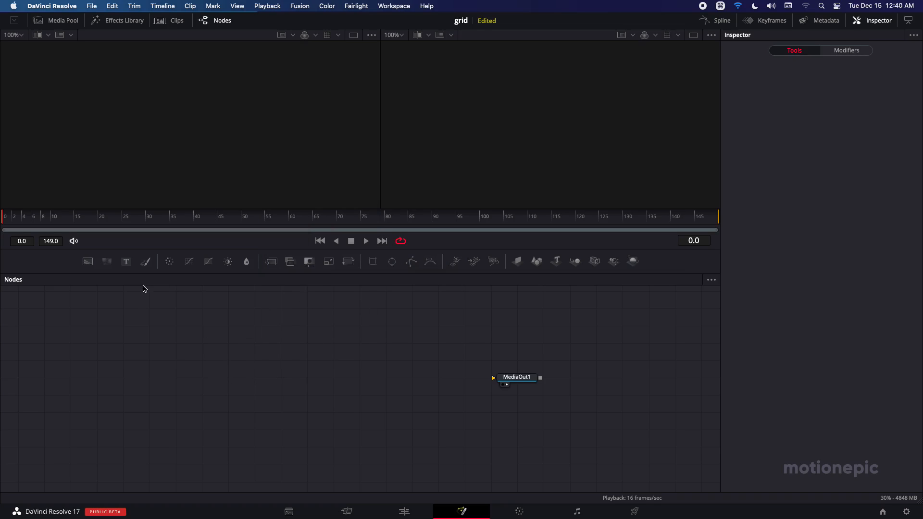
Step: Add a Shape 3D node to the node graph and display it in the first viewer
key(shift+space)
text(bg)
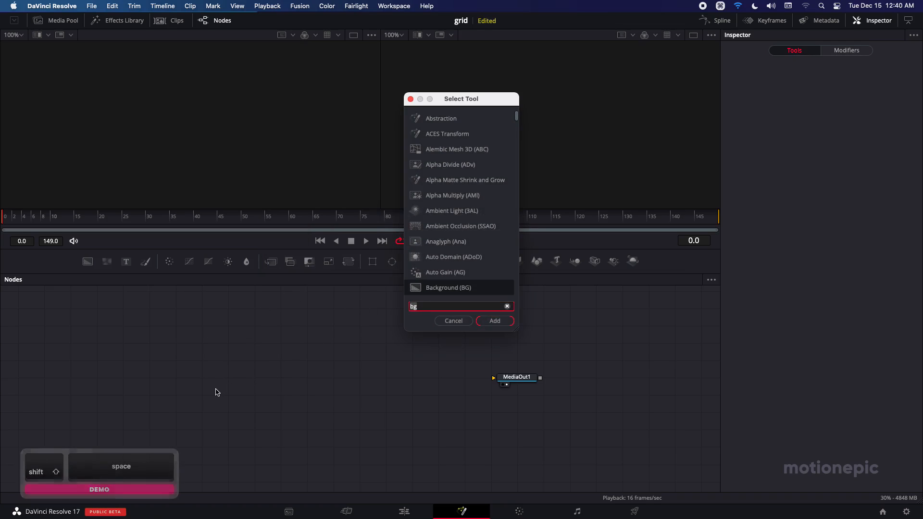
text(shape)
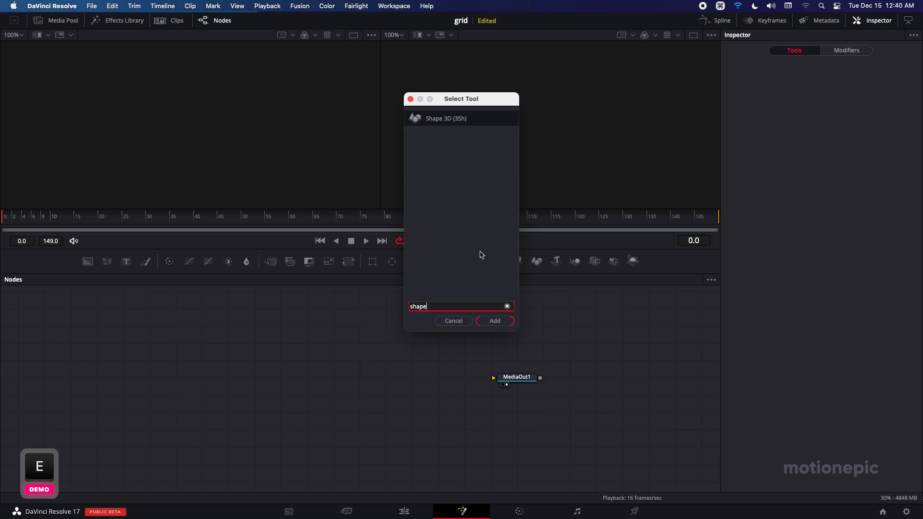
click(495, 320)
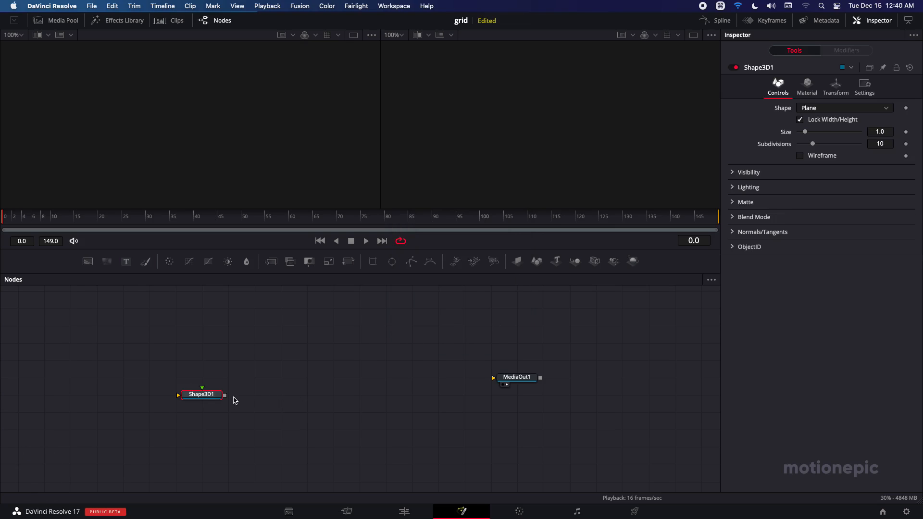
click(209, 395)
drag(209, 394, 237, 108)
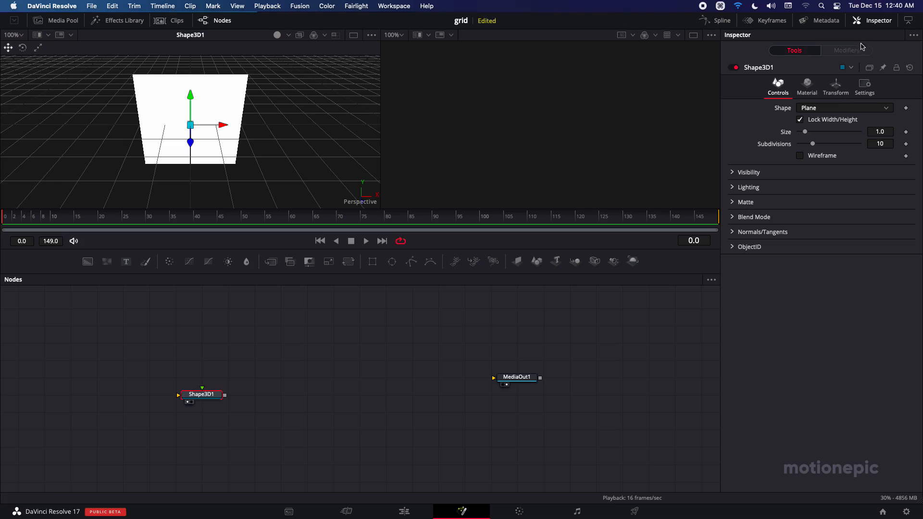
Step: Set the Shape3D1 plane's size to 150 and its subdivisions to 150
click(874, 21)
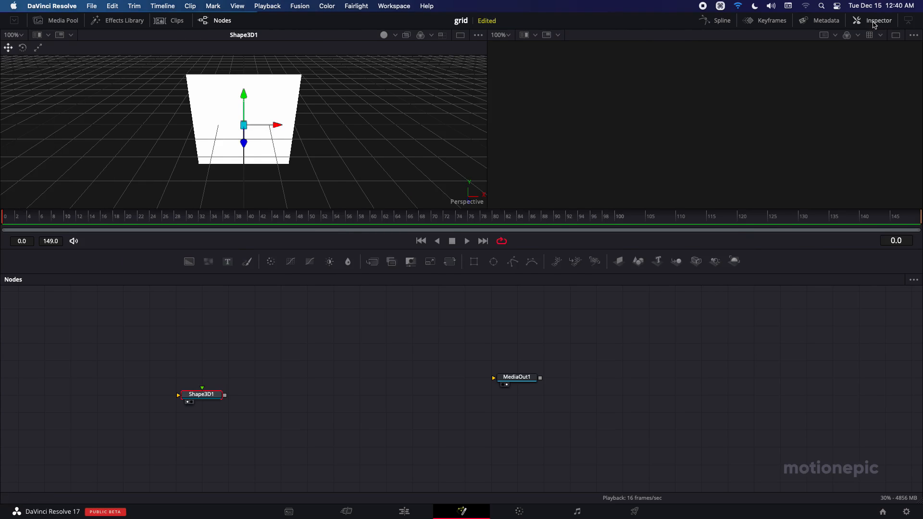
click(874, 21)
click(879, 131)
text(1.5)
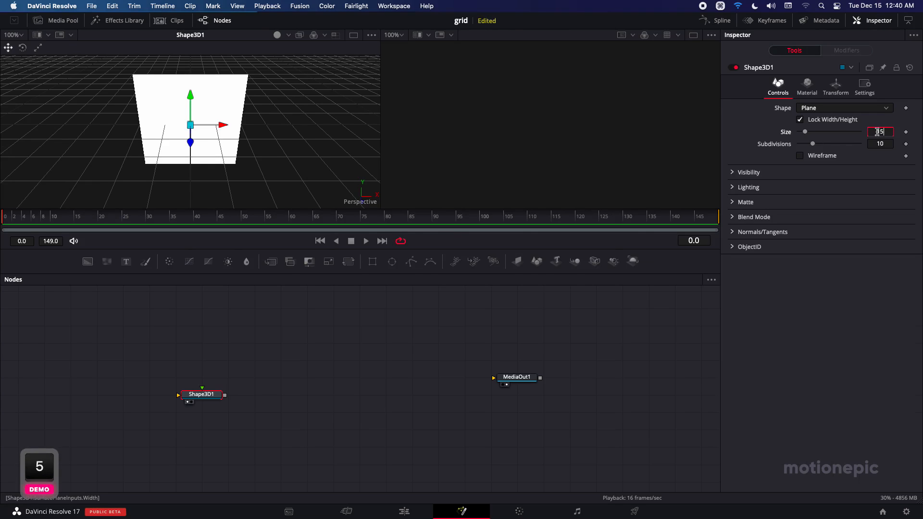
key(Return)
click(876, 144)
text(150)
key(Tab)
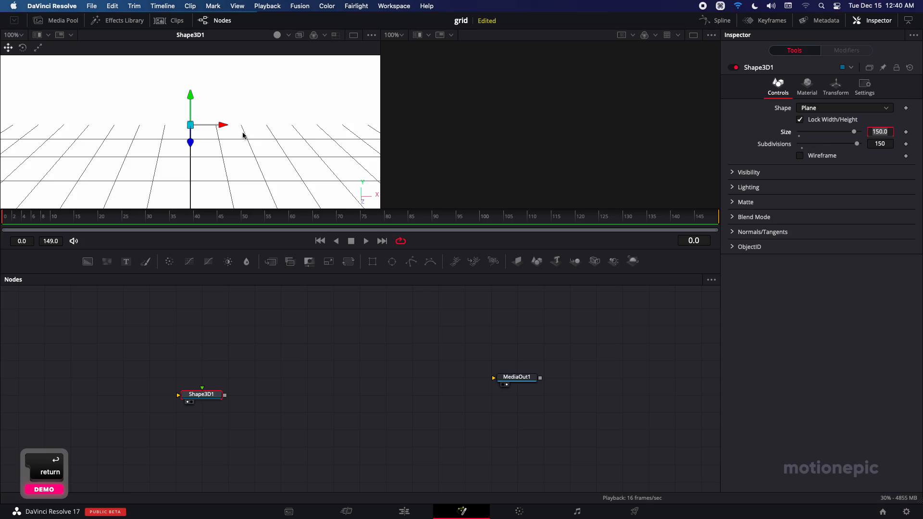
Step: Enable Wireframe on the Shape3D1 plane and check the grid in the viewer at different distances
scroll(221, 139, down, 5)
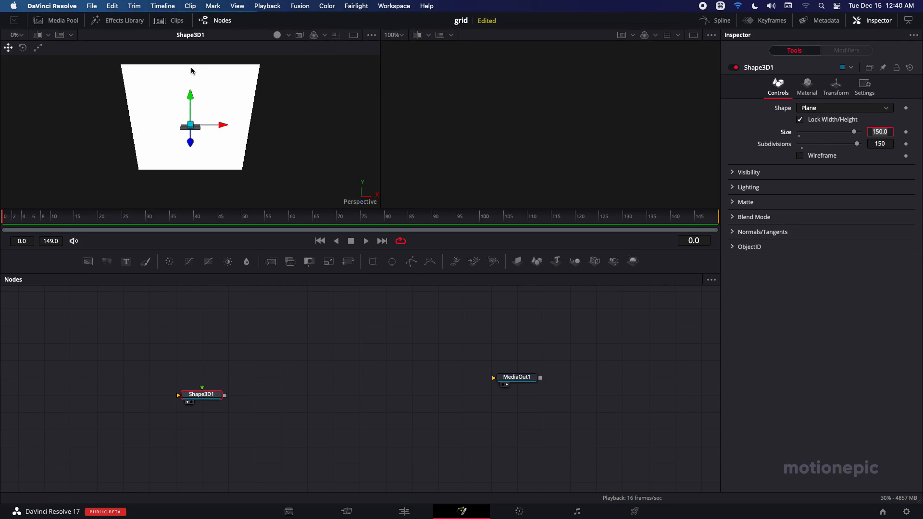
scroll(191, 70, up, 3)
scroll(168, 112, up, 6)
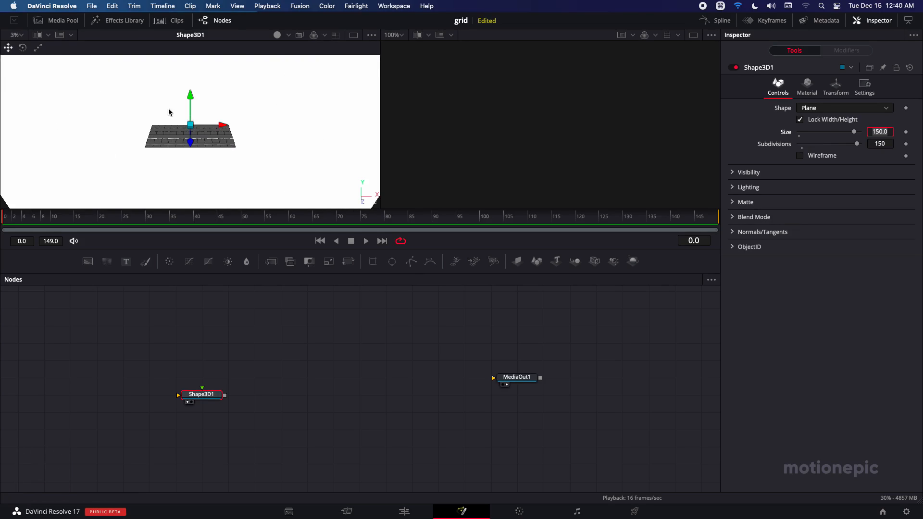
scroll(169, 113, down, 3)
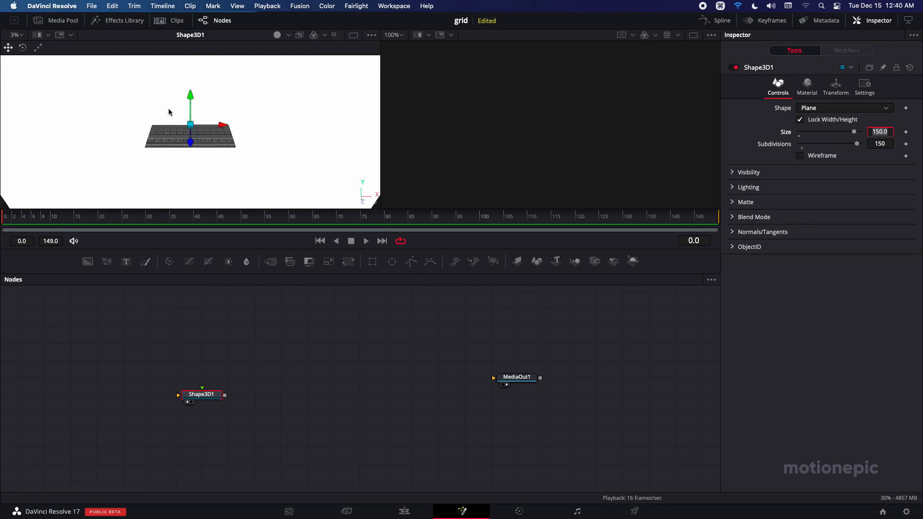
click(801, 155)
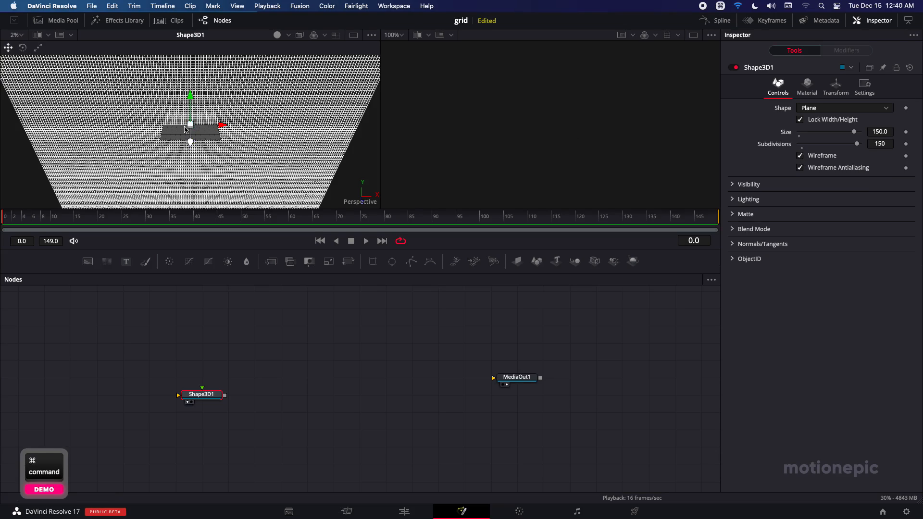
scroll(174, 111, up, 2)
scroll(174, 111, down, 4)
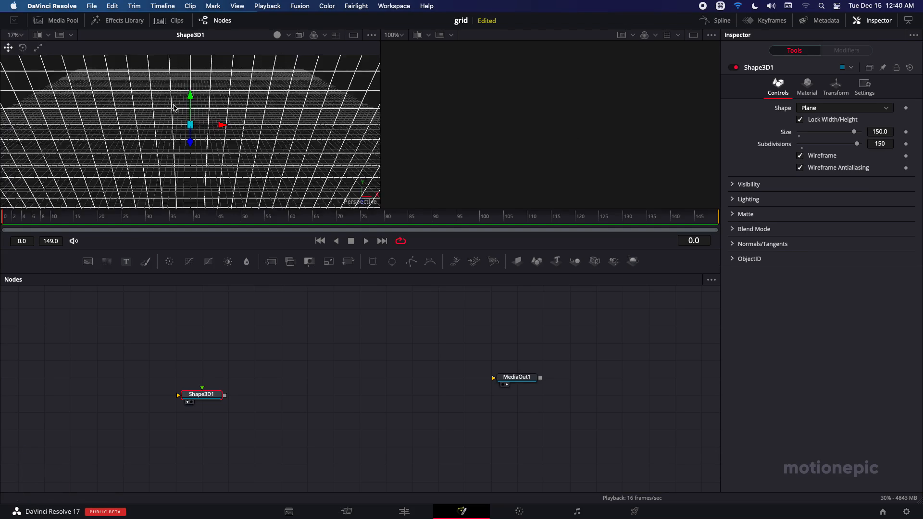
scroll(167, 102, up, 2)
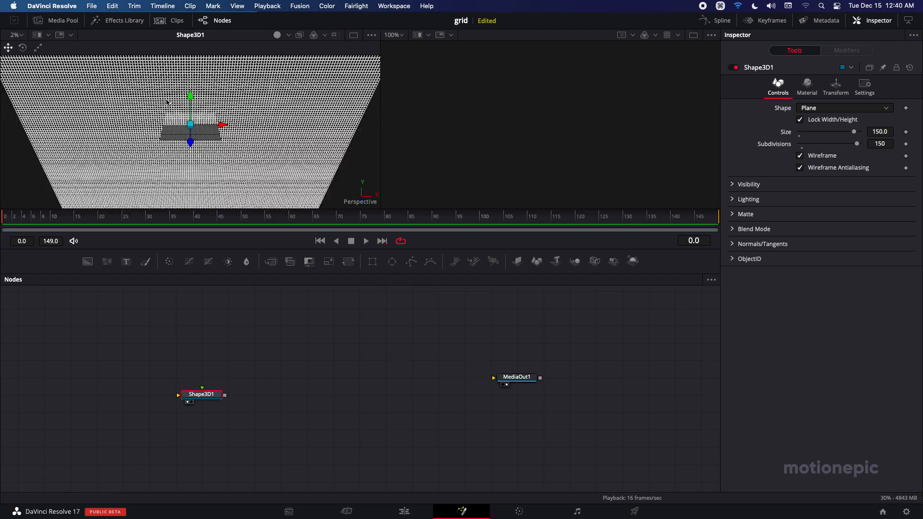
scroll(166, 102, up, 1)
scroll(167, 102, down, 2)
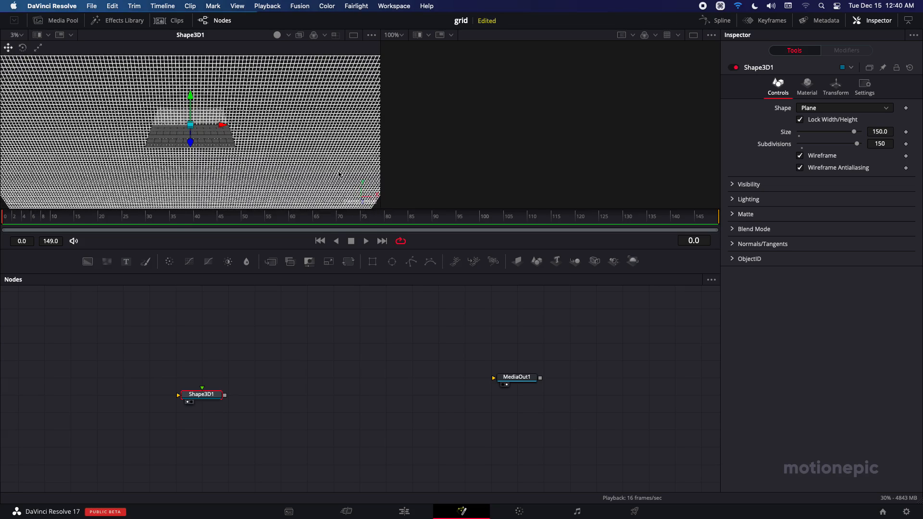
Step: Rotate the Shape3D1 plane by -90 on the X axis so it lies flat as a floor grid
click(837, 87)
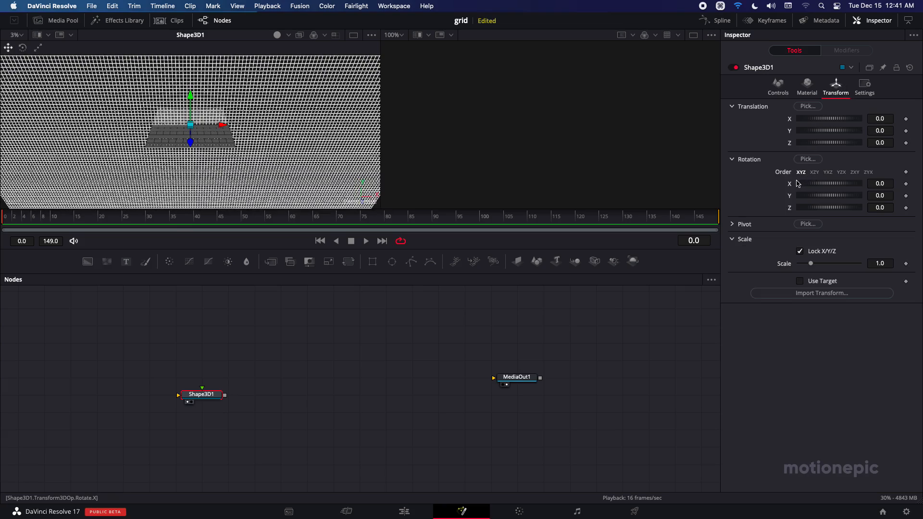
click(880, 184)
text(-90)
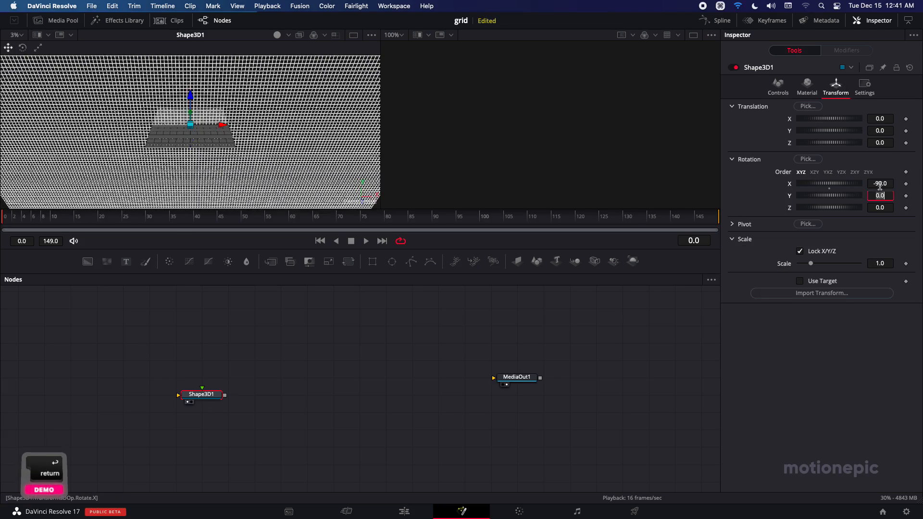
key(Return)
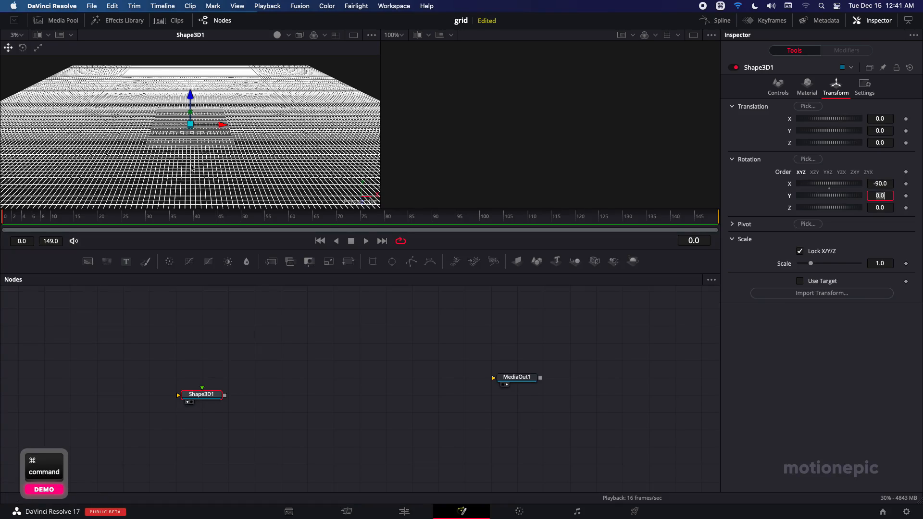
scroll(191, 143, up, 2)
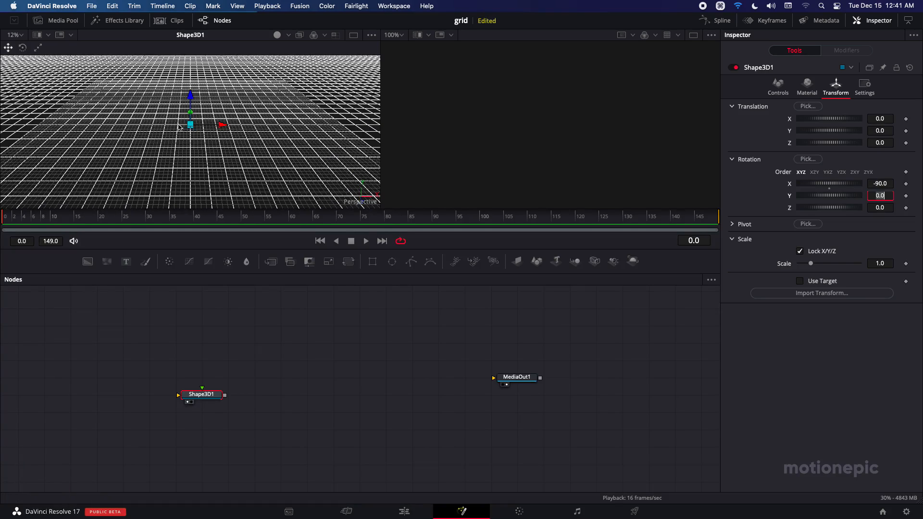
scroll(194, 116, down, 1)
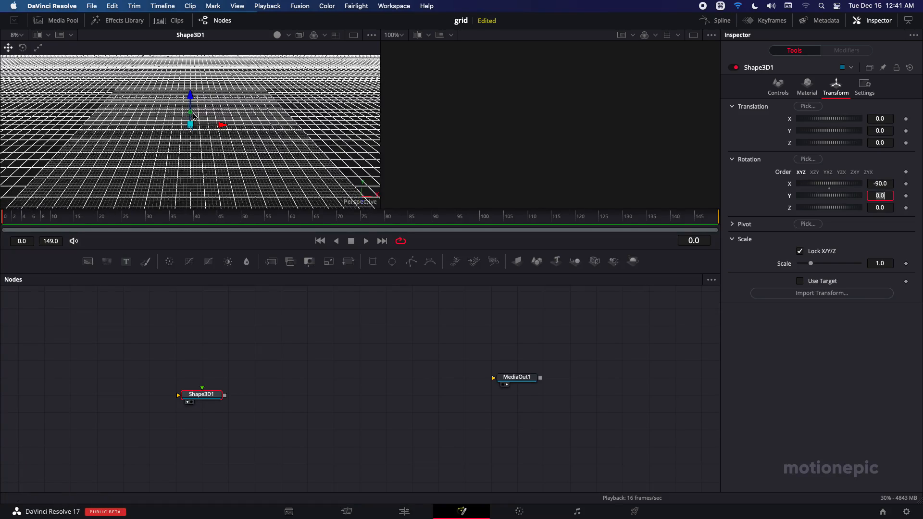
Step: Align Shape3D1 with MediaOut1, add a Displace 3D node after it, and display the new node in the first viewer
drag(205, 396, 205, 378)
click(208, 379)
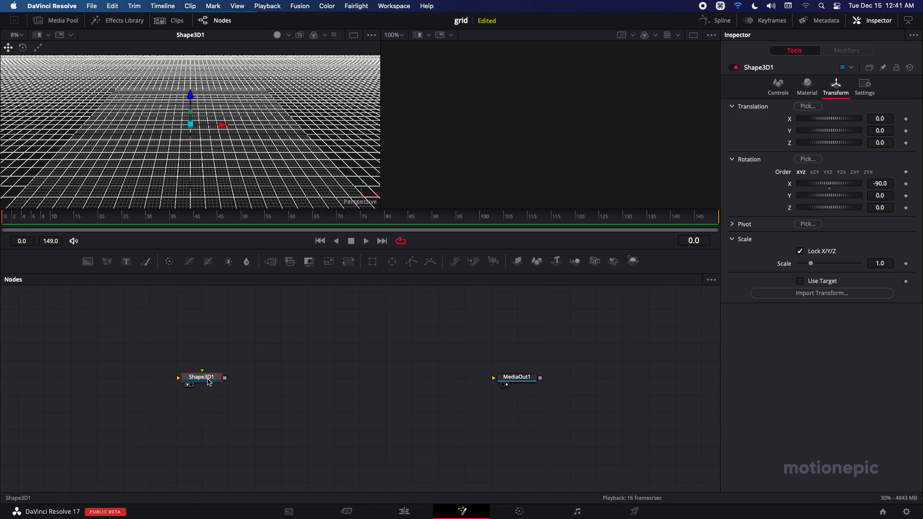
key(shift+space)
text(d)
click(208, 380)
key(shift+space)
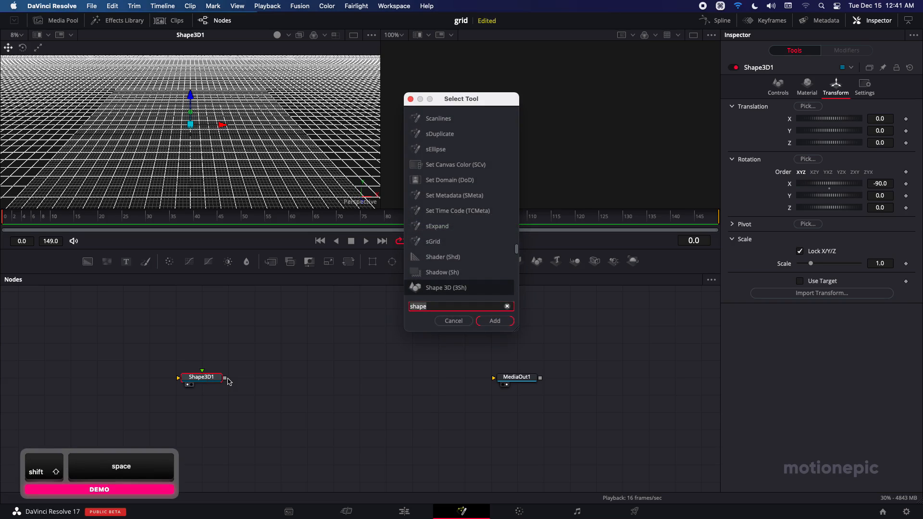
text(dis)
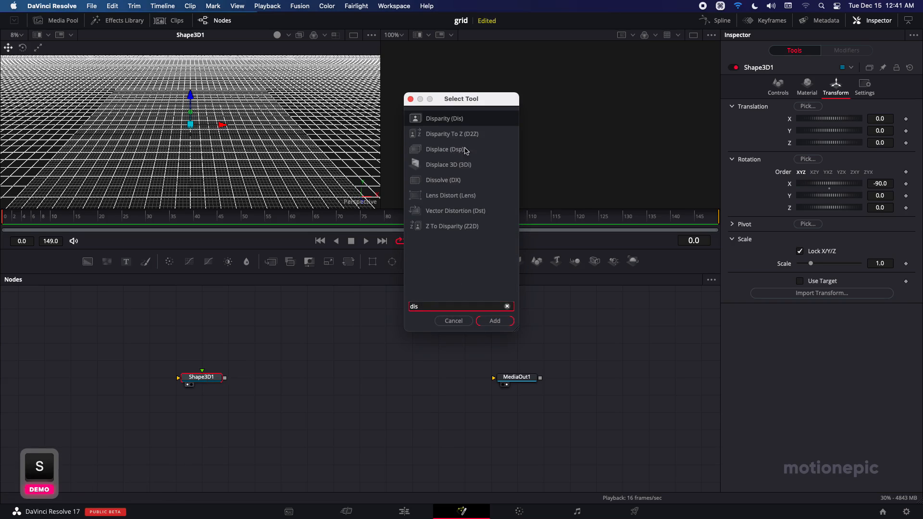
click(456, 165)
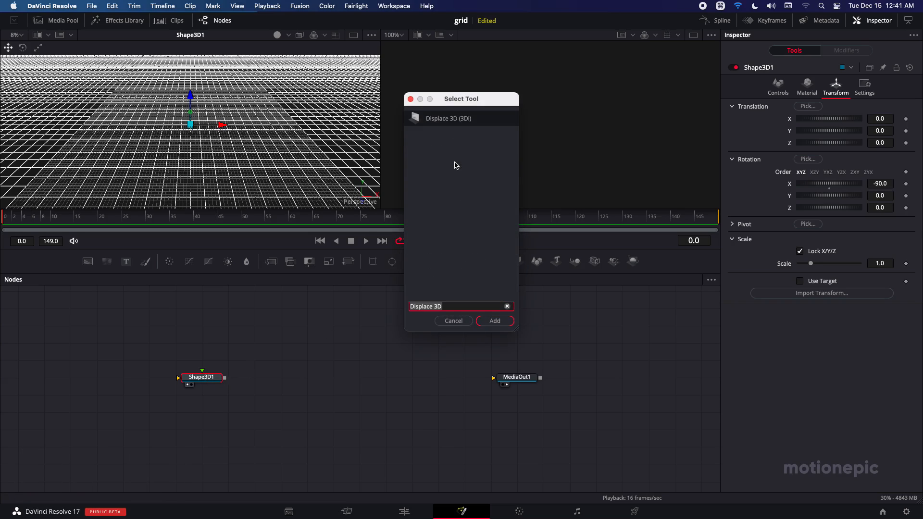
click(494, 322)
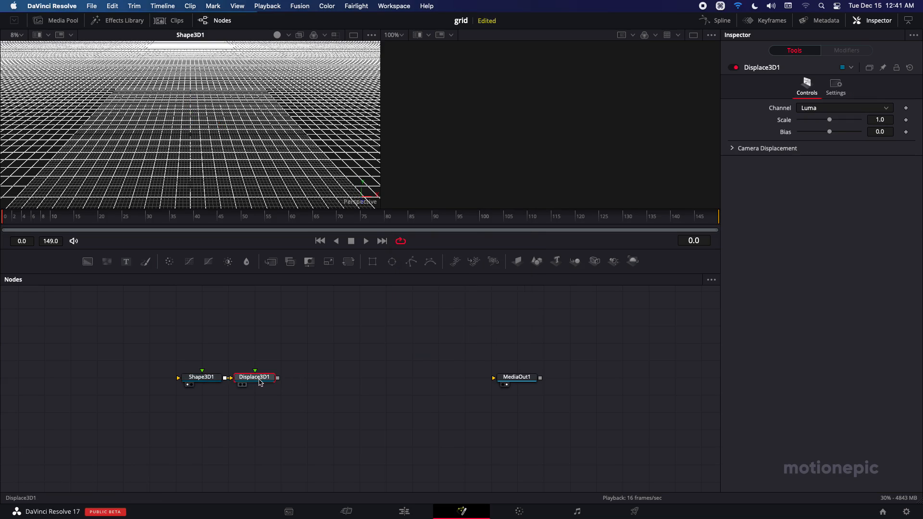
drag(259, 382, 221, 138)
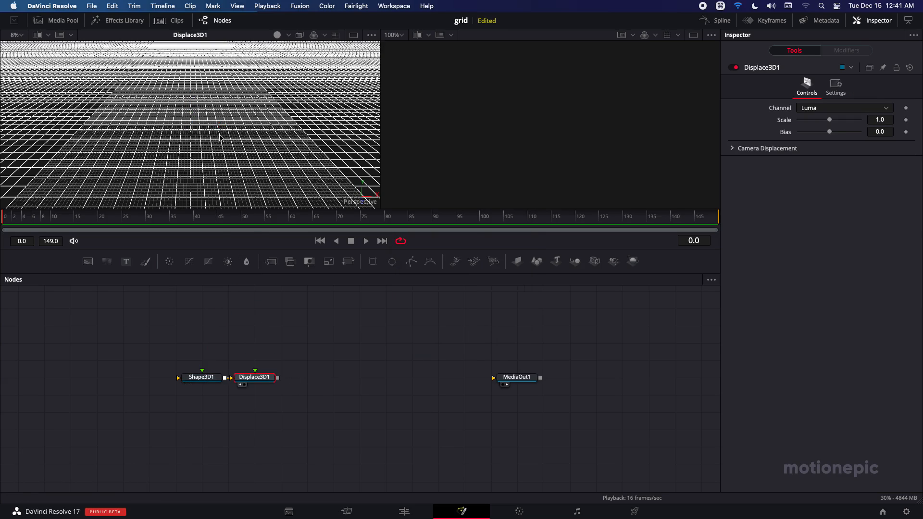
Step: Try a Displace3D1 scale of 2.0, and restore it to 1.0
drag(830, 120, 904, 134)
click(829, 136)
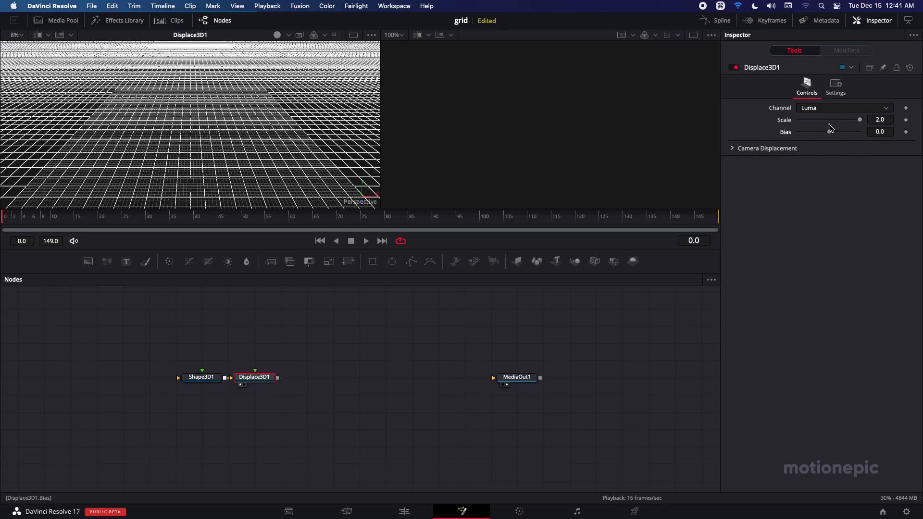
click(829, 124)
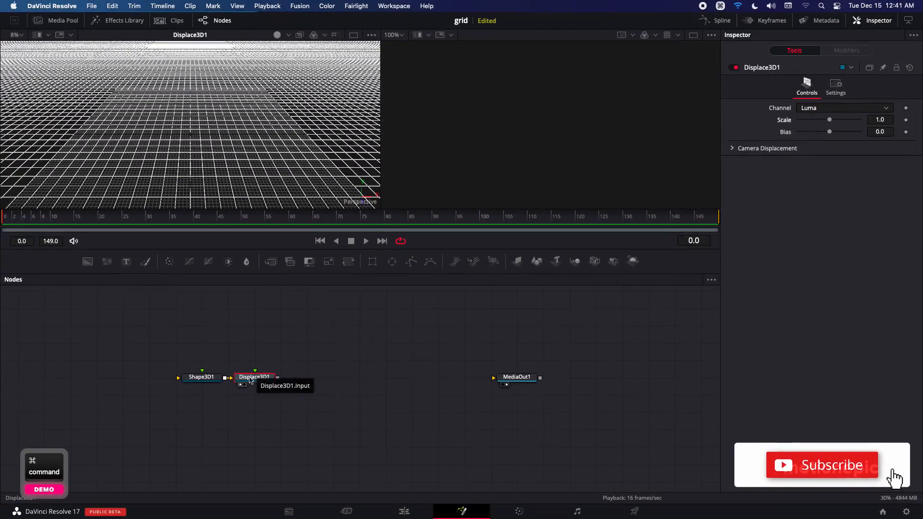
click(272, 345)
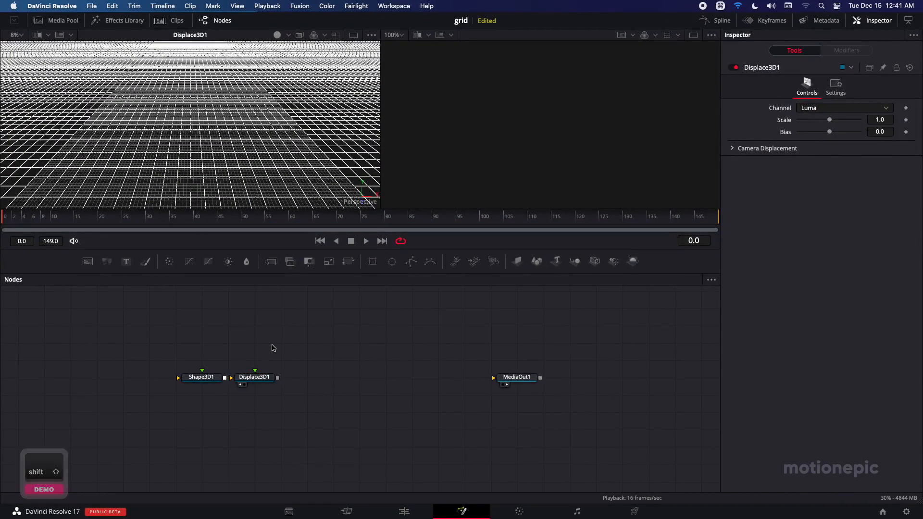
Step: Add a FastNoise node connected to the displacement input of Displace3D1, and display the noise in the second viewer
key(shift+space)
text(fn)
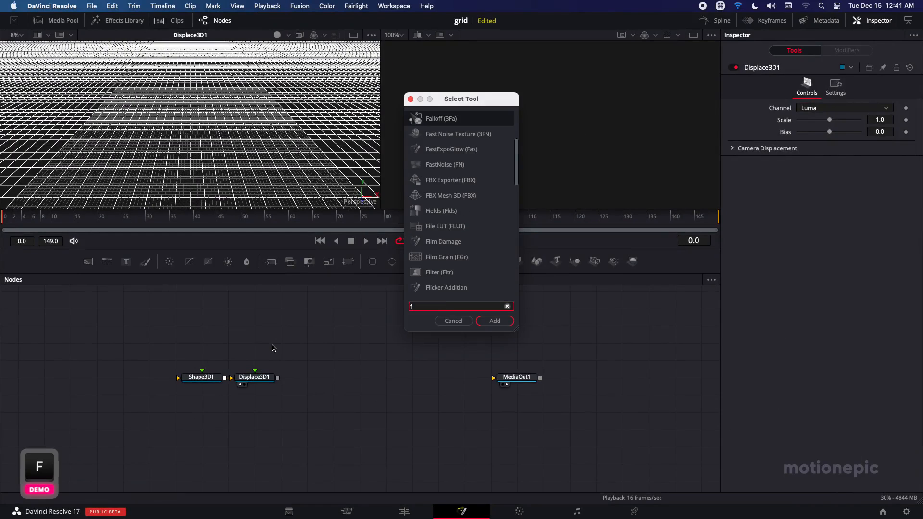
click(496, 322)
drag(278, 344, 604, 119)
scroll(259, 114, down, 3)
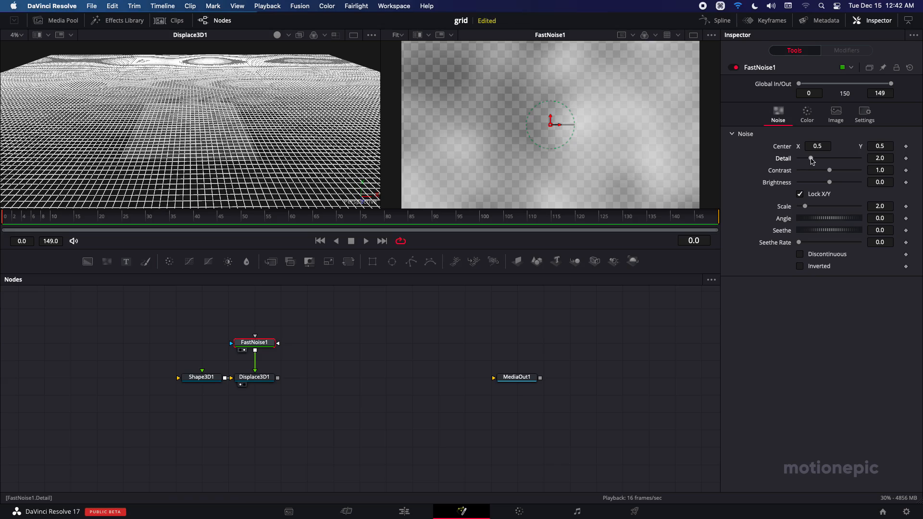
Step: Set FastNoise1 to detail 10.0, contrast 3.1, brightness -0.55 and scale 13.54 for rougher terrain
drag(812, 160, 872, 160)
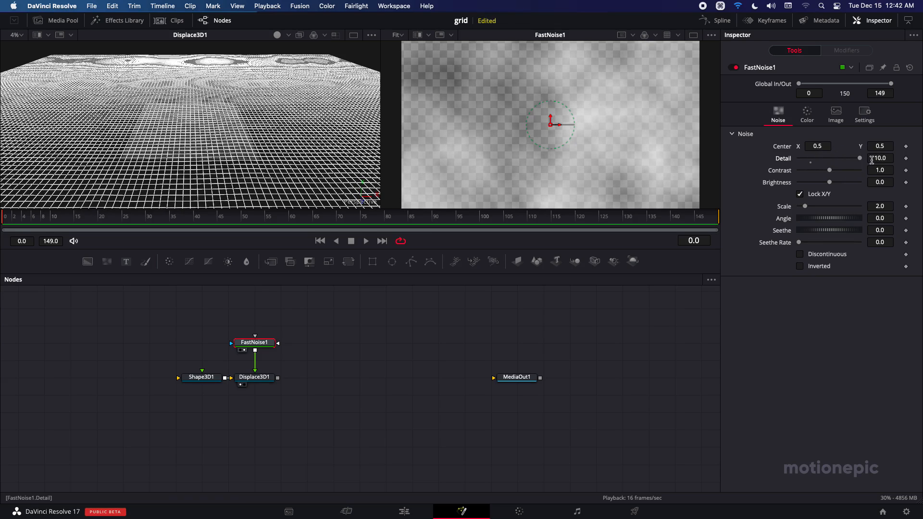
drag(829, 170, 813, 183)
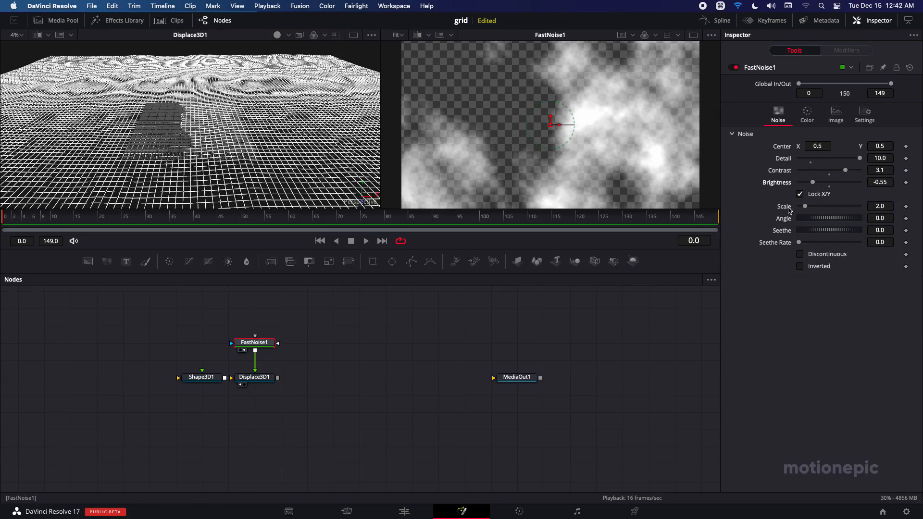
drag(806, 206, 828, 209)
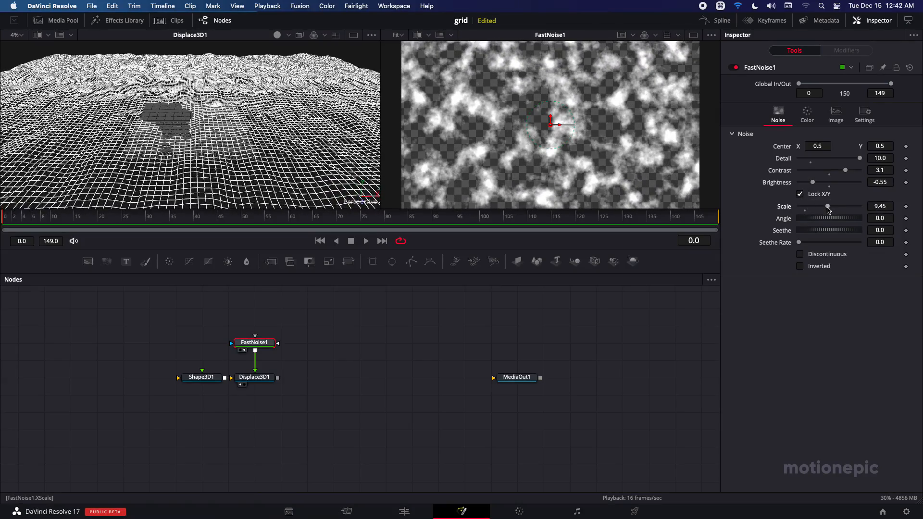
drag(200, 164, 202, 124)
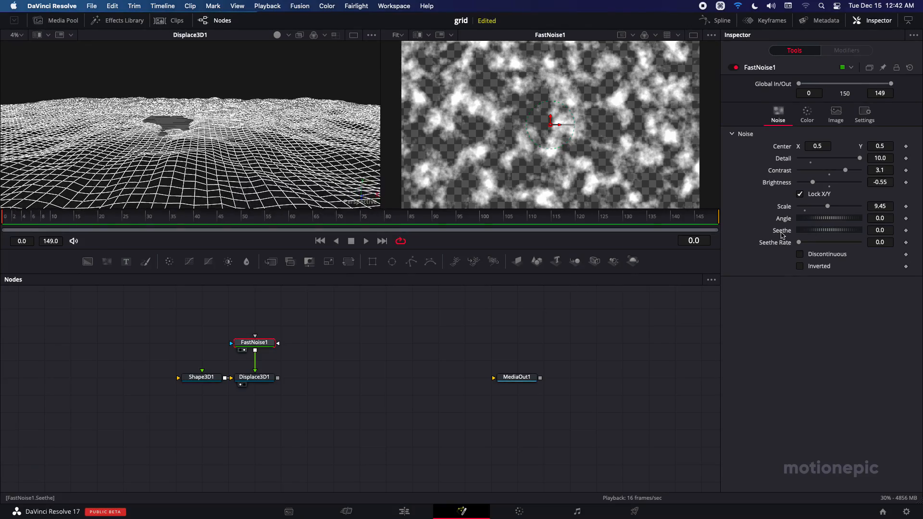
drag(231, 175, 232, 164)
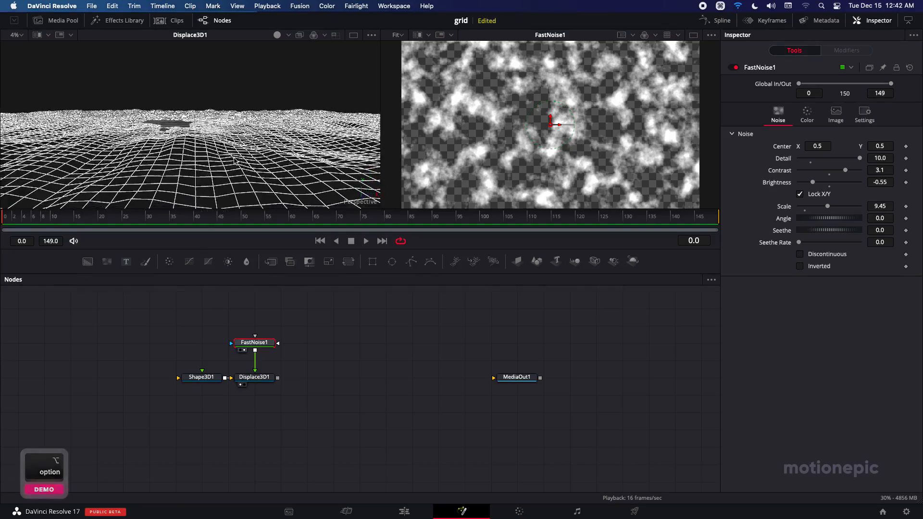
mouse_move(833, 213)
mouse_down()
mouse_move(854, 213)
mouse_move(842, 212)
mouse_up()
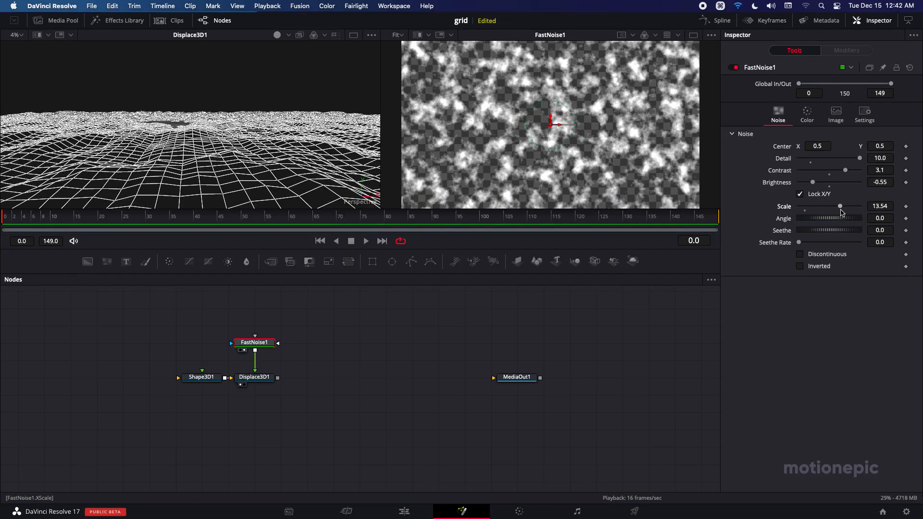
Step: Try a Displace3D1 scale of 5.0 and check the terrain height in the viewer
click(213, 380)
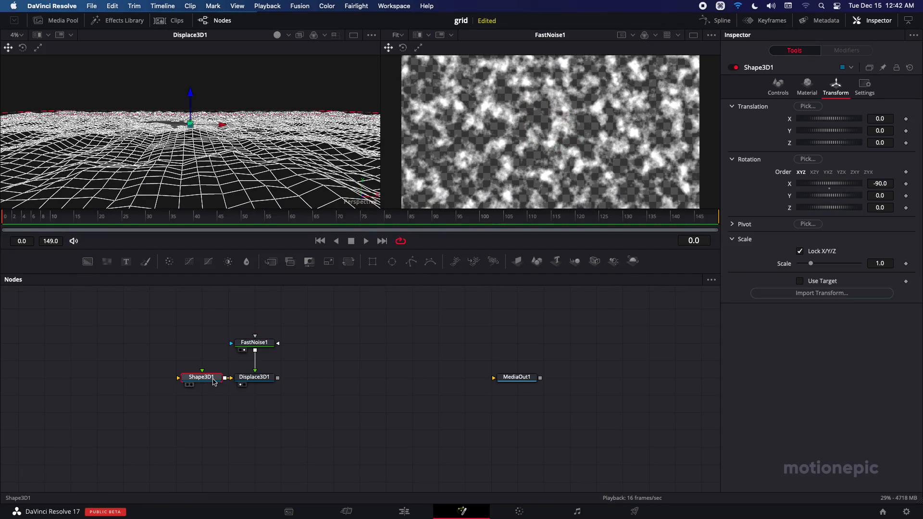
click(779, 90)
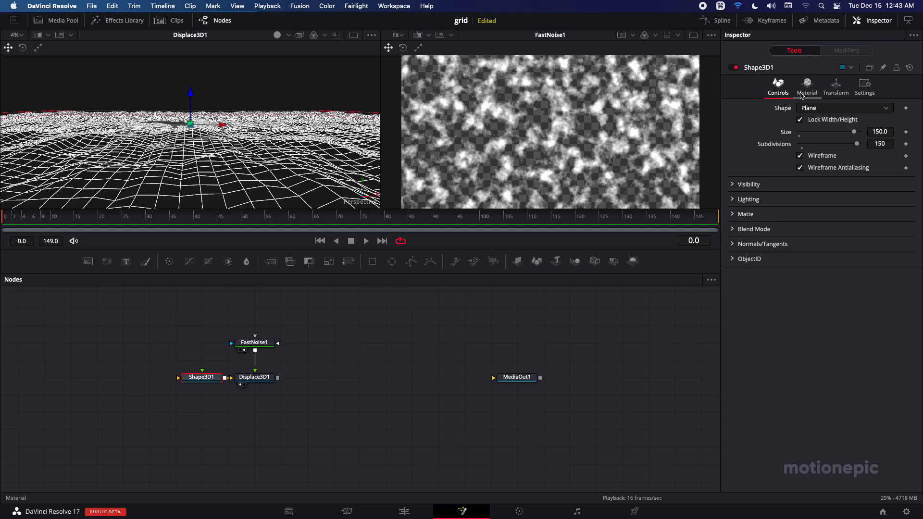
click(269, 378)
drag(830, 120, 860, 120)
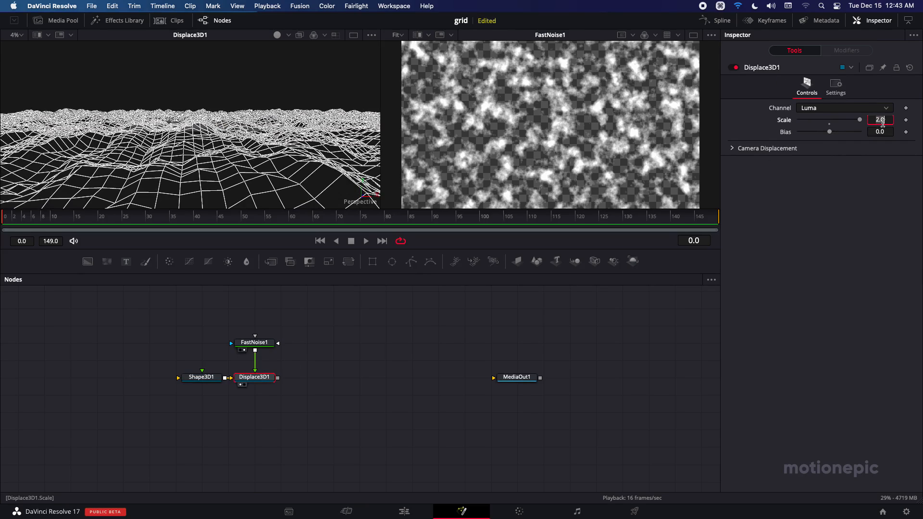
text(5)
key(Tab)
key(alt)
scroll(191, 126, down, 5)
scroll(190, 126, up, 4)
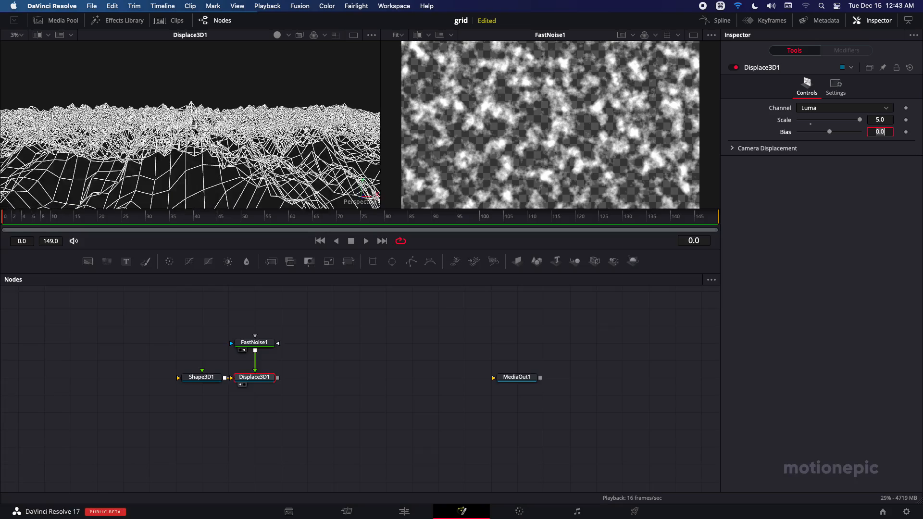
Step: Undo the Displace3D1 scale changes
key(super+z)
key(super+z)
click(811, 125)
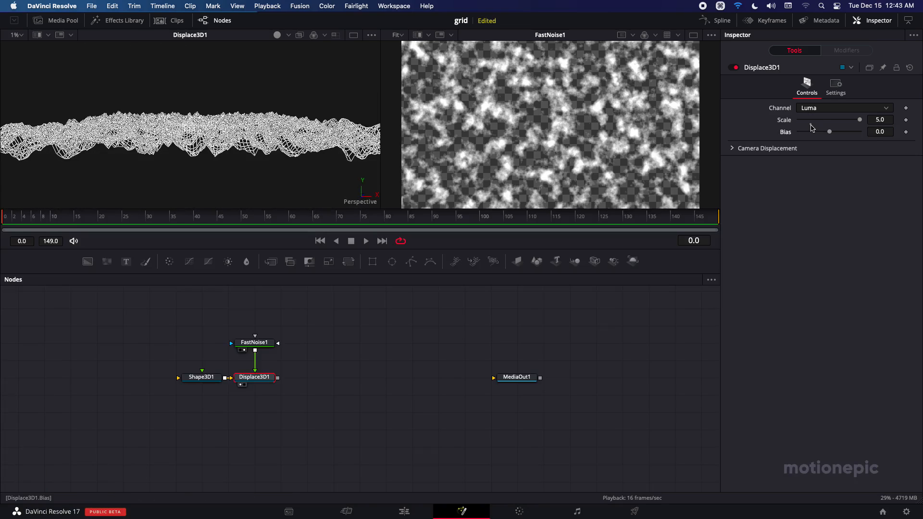
click(811, 126)
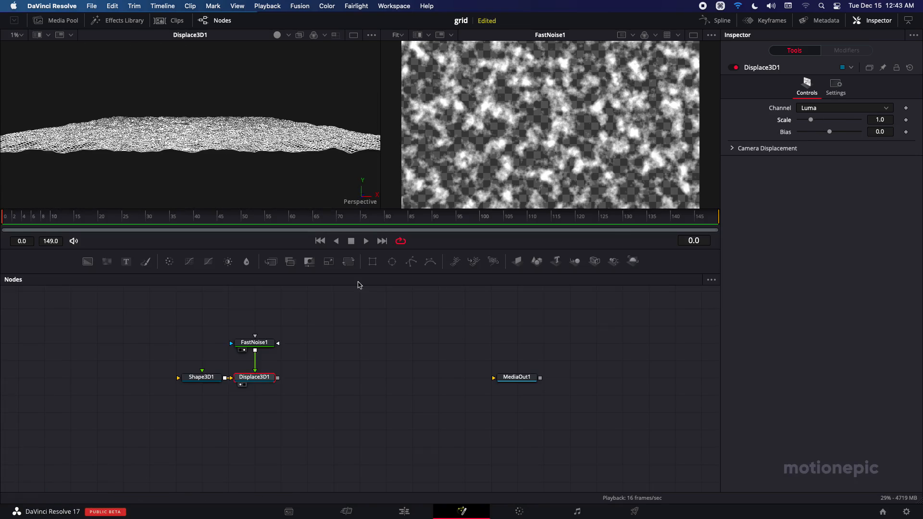
scroll(203, 137, up, 5)
drag(204, 137, 242, 262)
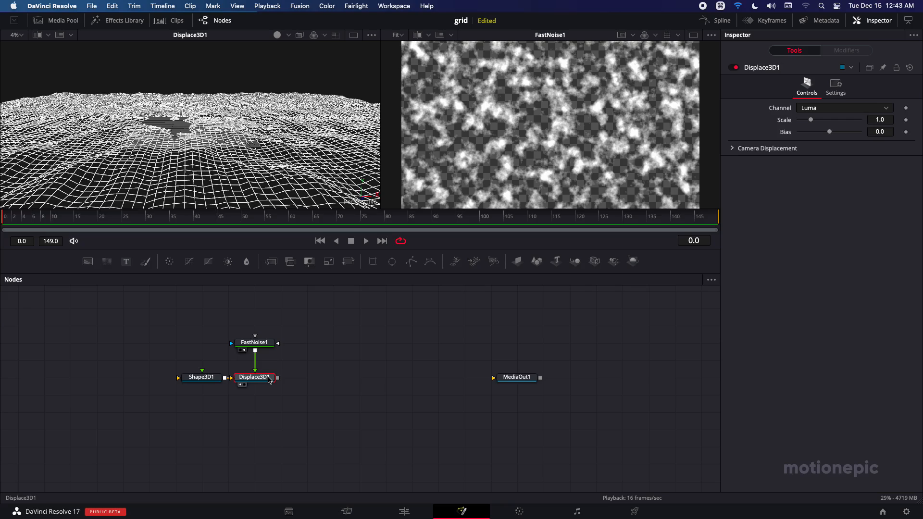
Step: Add a Renderer 3D node after Displace3D1, shown in the second viewer, and set its renderer type to OpenGL Renderer
key(shift+space)
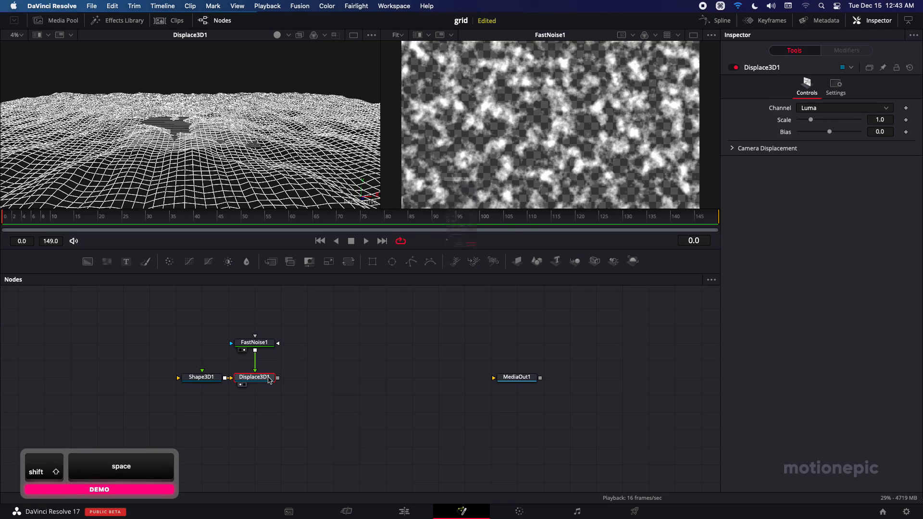
text(rende)
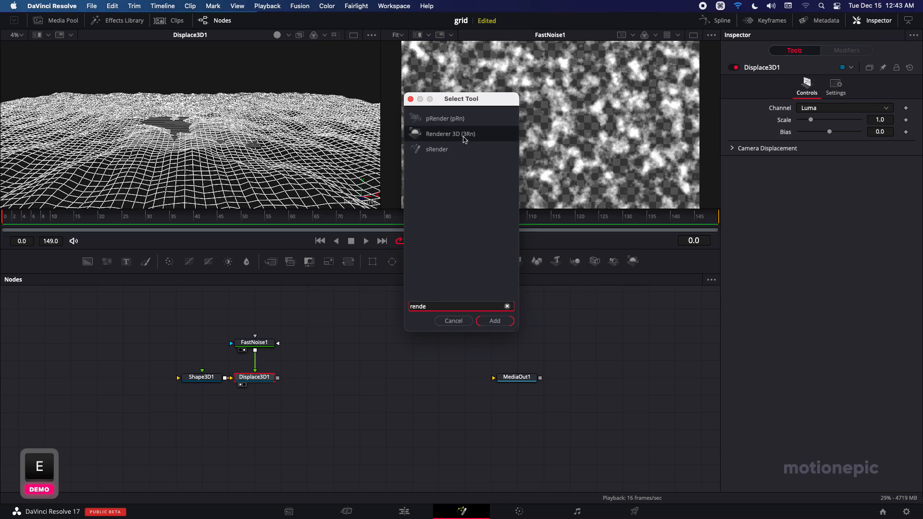
double_click(465, 140)
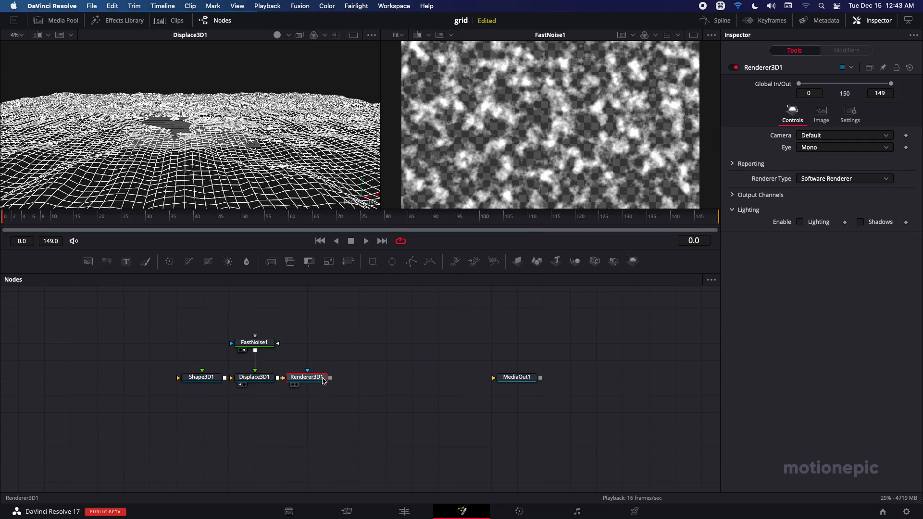
drag(391, 266, 572, 105)
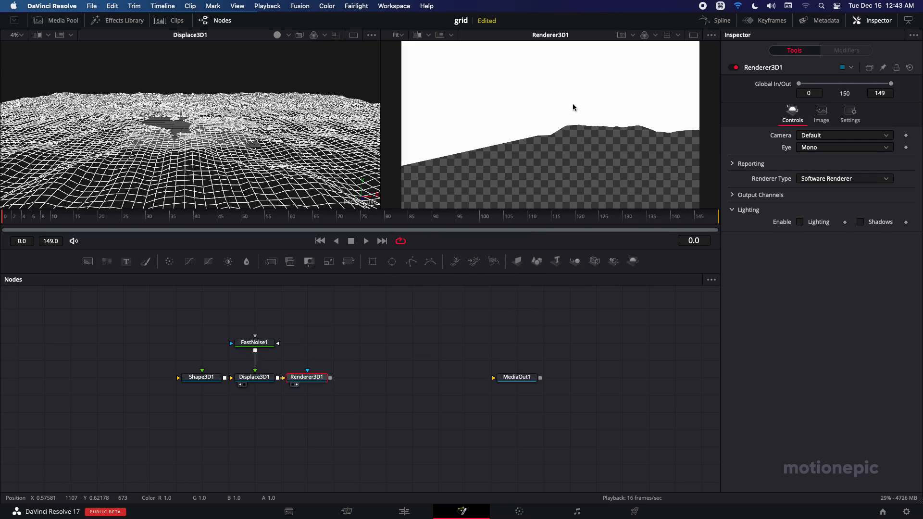
scroll(569, 106, down, 2)
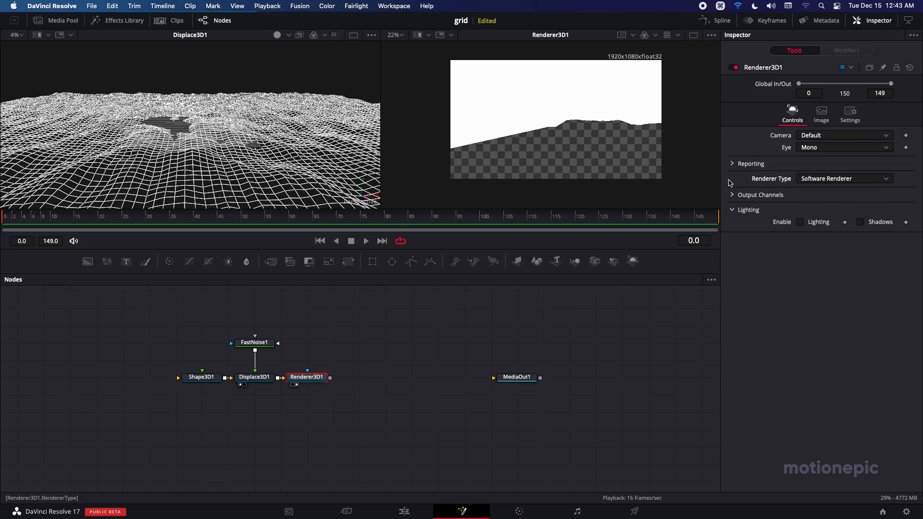
click(816, 181)
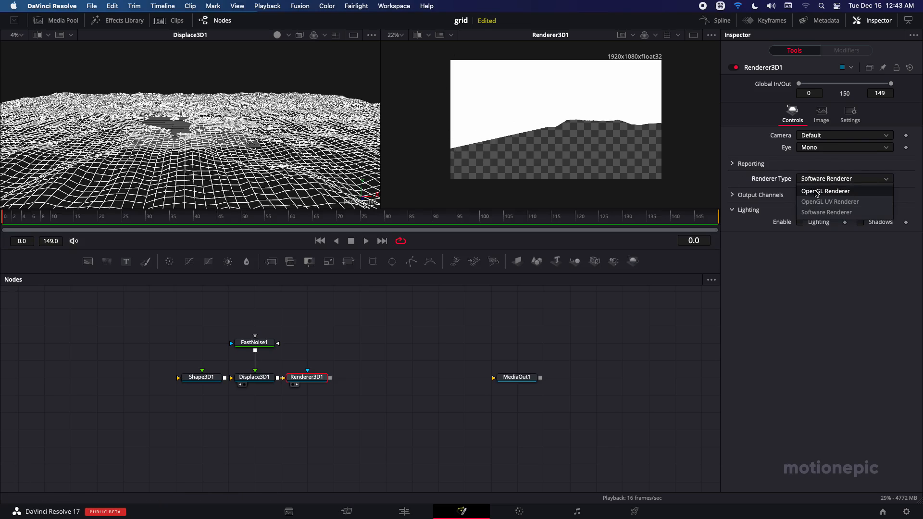
click(816, 192)
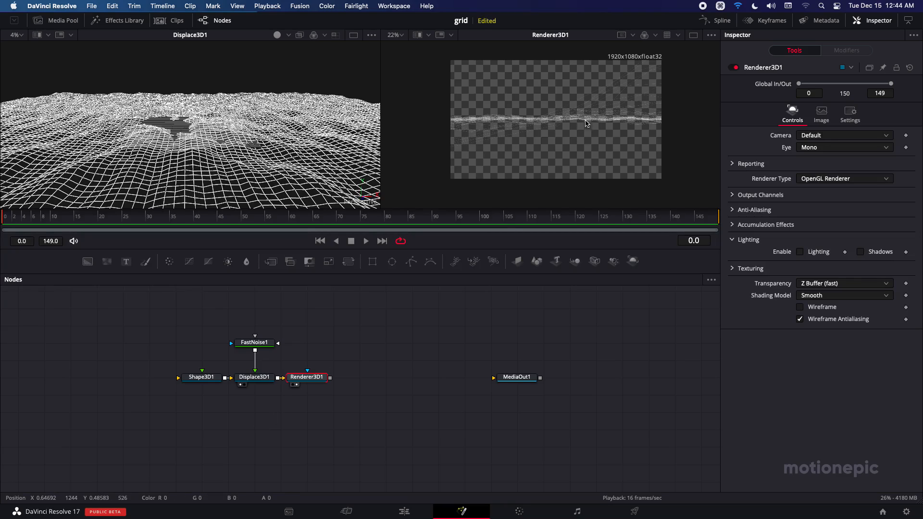
Step: Add an unconnected Camera 3D node below Shape3D1
click(249, 412)
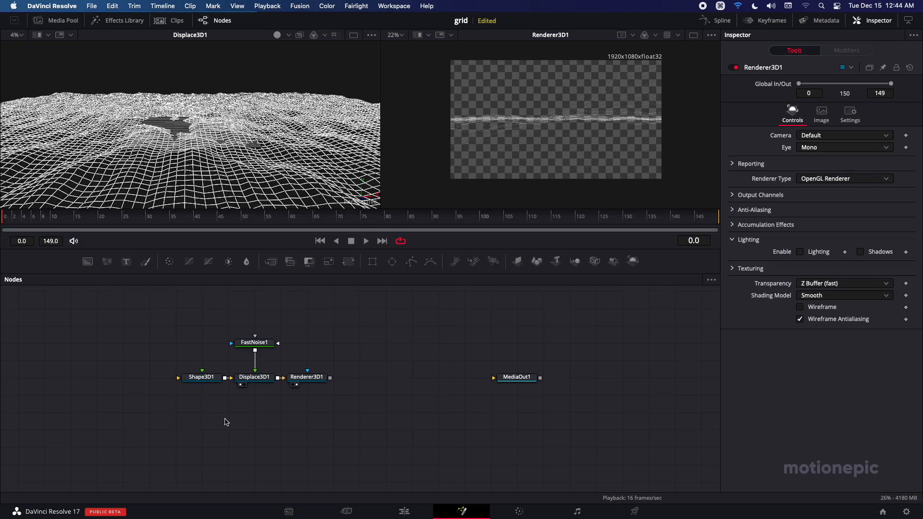
key(shift+space)
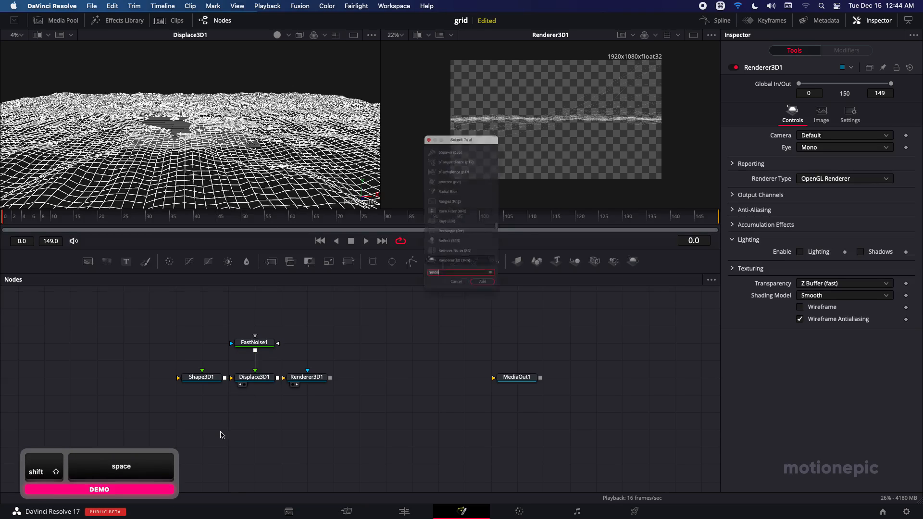
text(a)
key(BackSpace)
text(camer)
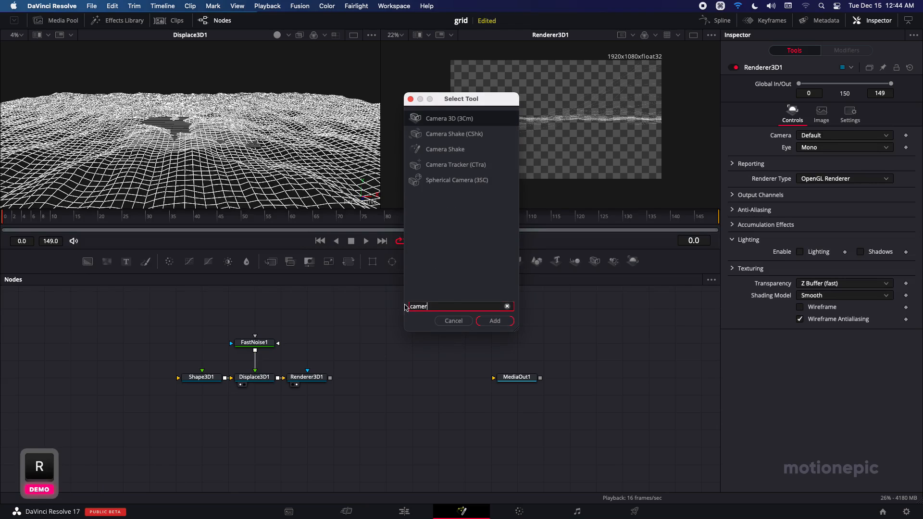
click(495, 321)
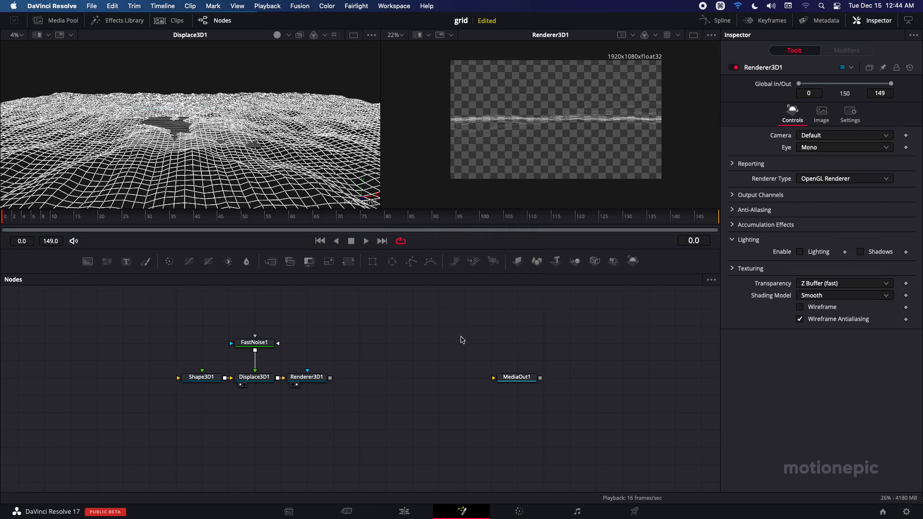
click(219, 419)
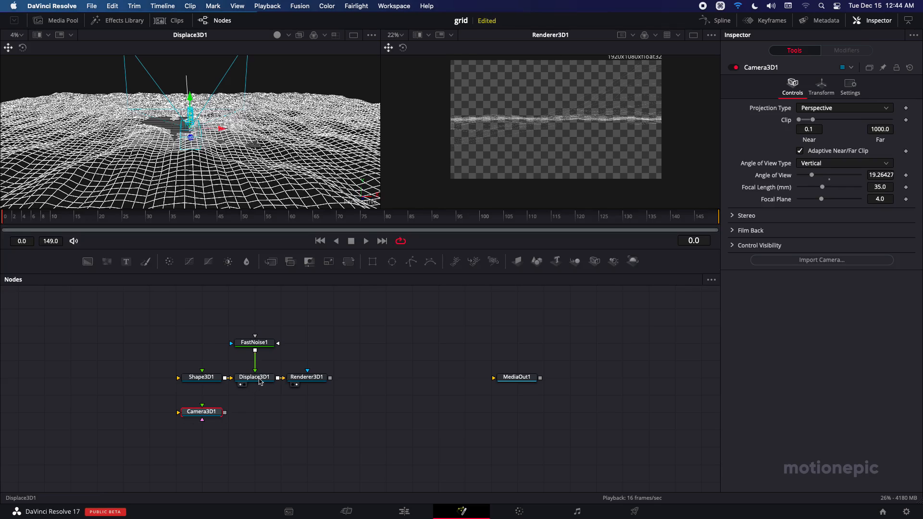
Step: Move Renderer3D1 farther away from Displace3D1 and disconnect the two nodes
click(259, 381)
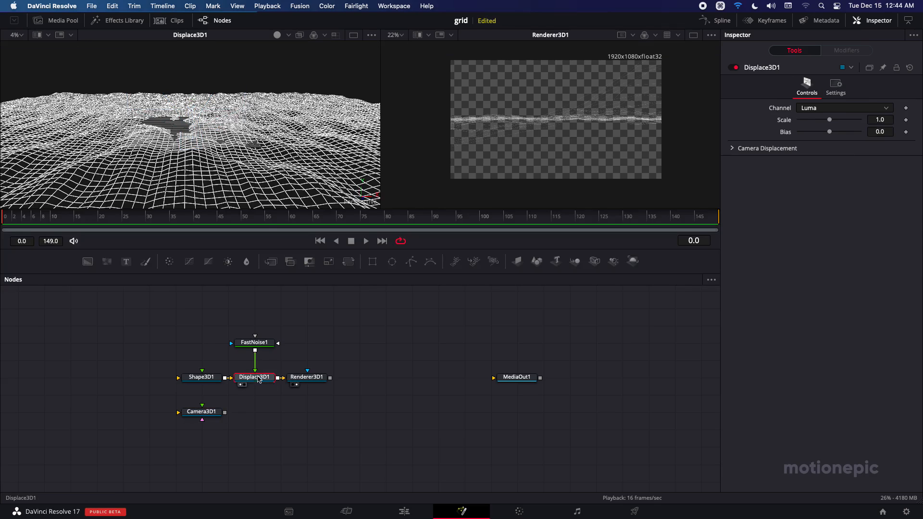
scroll(198, 144, down, 5)
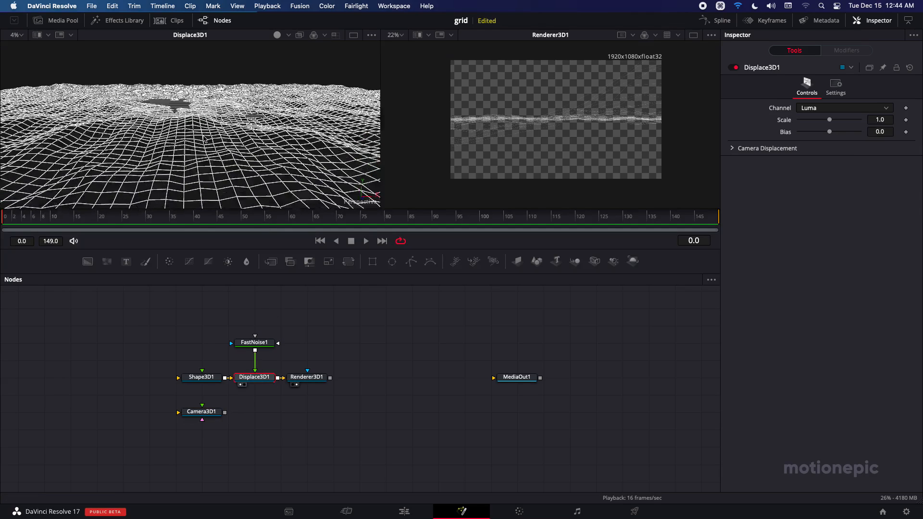
scroll(204, 139, down, 2)
scroll(204, 139, down, 3)
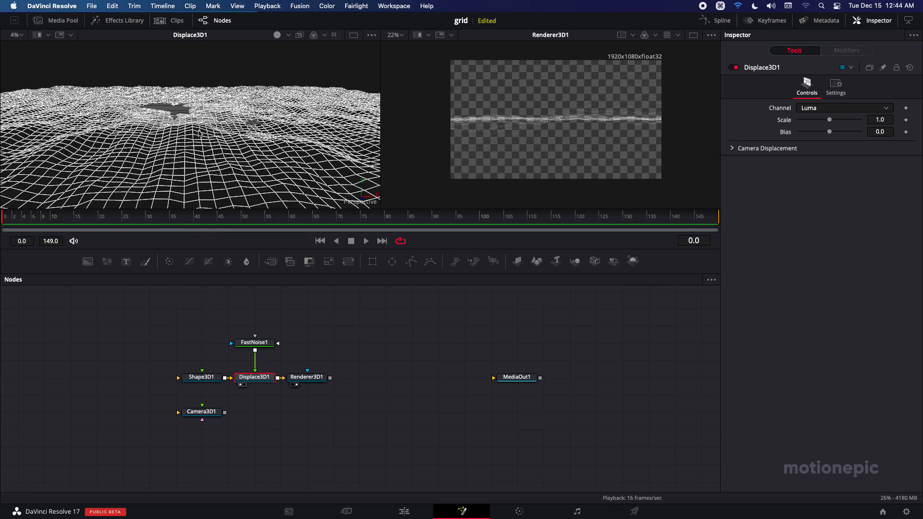
drag(300, 377, 327, 378)
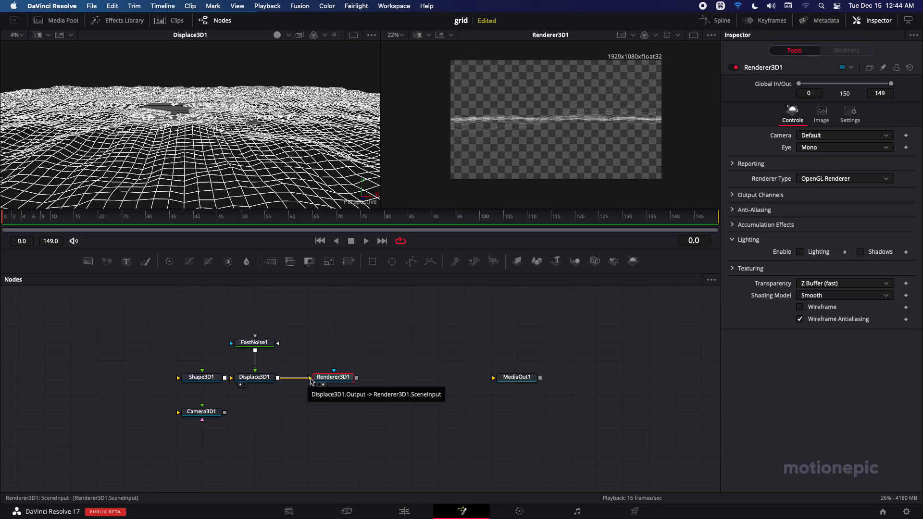
drag(311, 381, 307, 382)
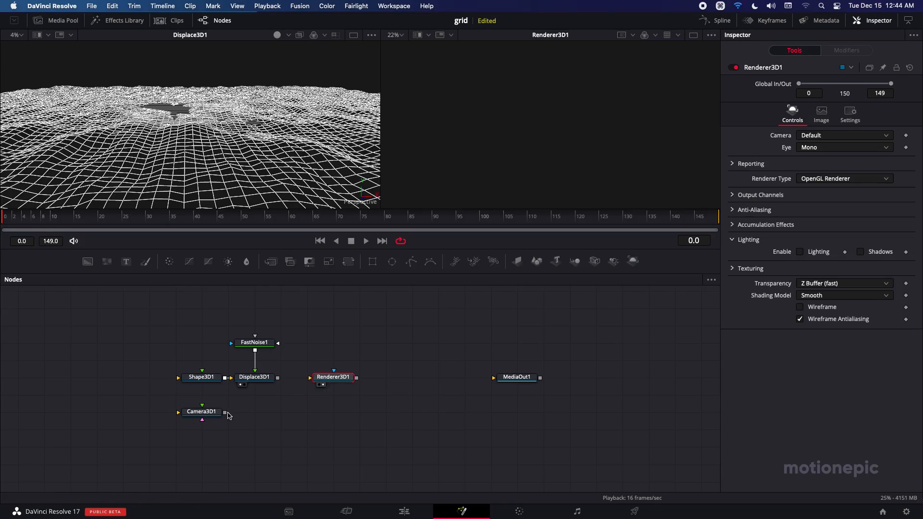
Step: Combine Camera3D1 and Displace3D1 in a Merge 3D node feeding Renderer3D1, and display Camera3D1 in the first viewer
drag(278, 378, 225, 416)
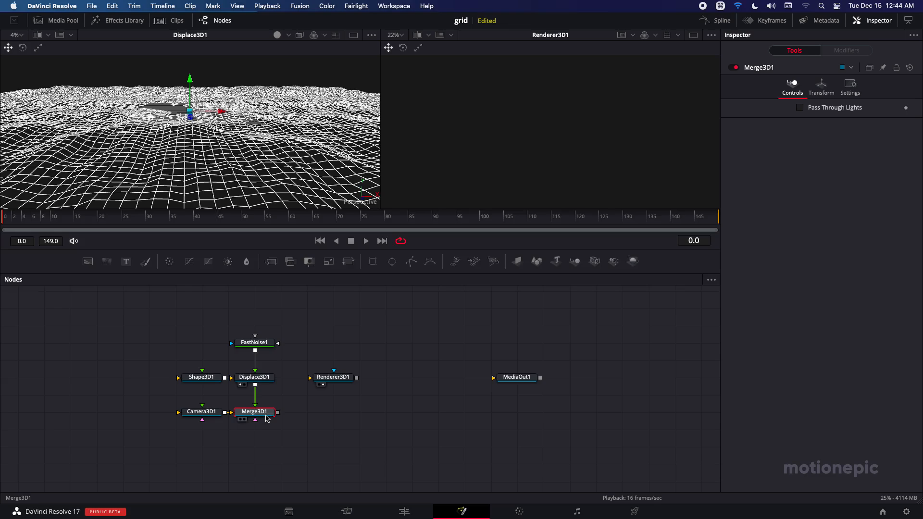
drag(278, 413, 326, 415)
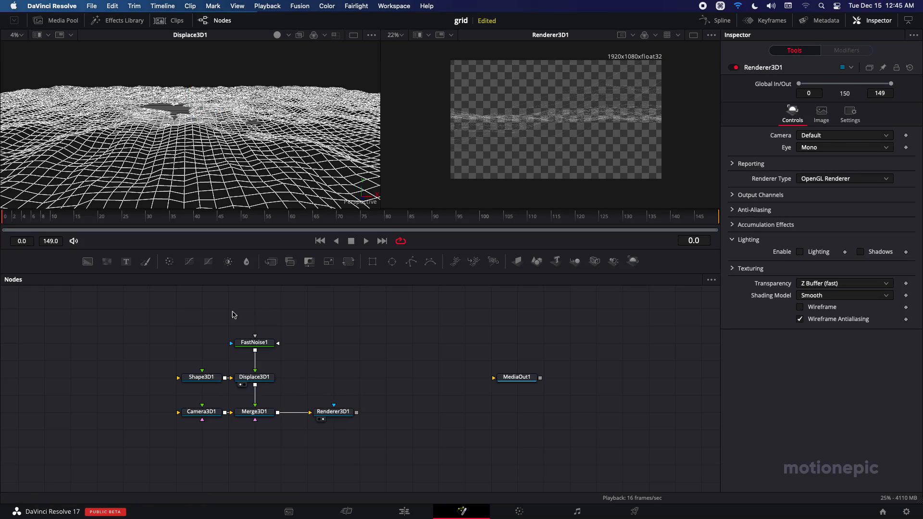
drag(336, 412, 566, 104)
drag(209, 415, 176, 132)
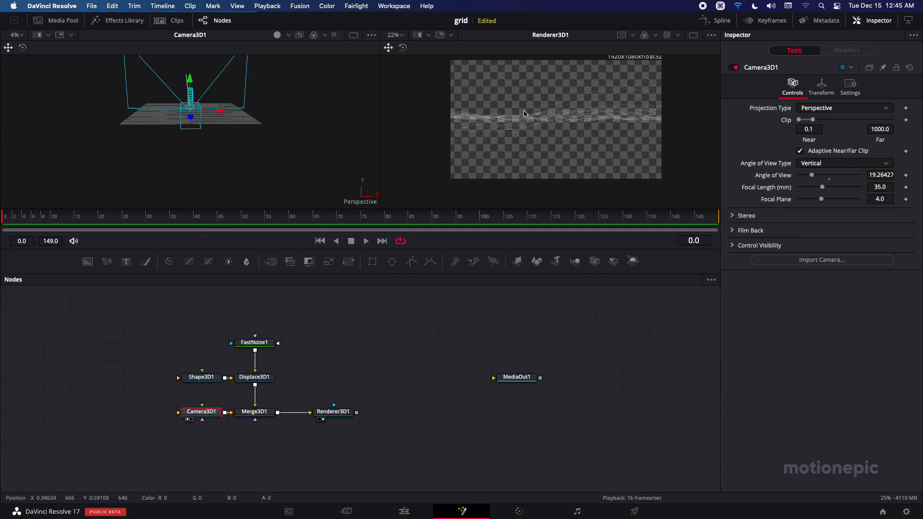
Step: Move Camera3D1 above the grid with a translation of X -0.232, Y 1.391 and Z 1.01
scroll(191, 139, up, 3)
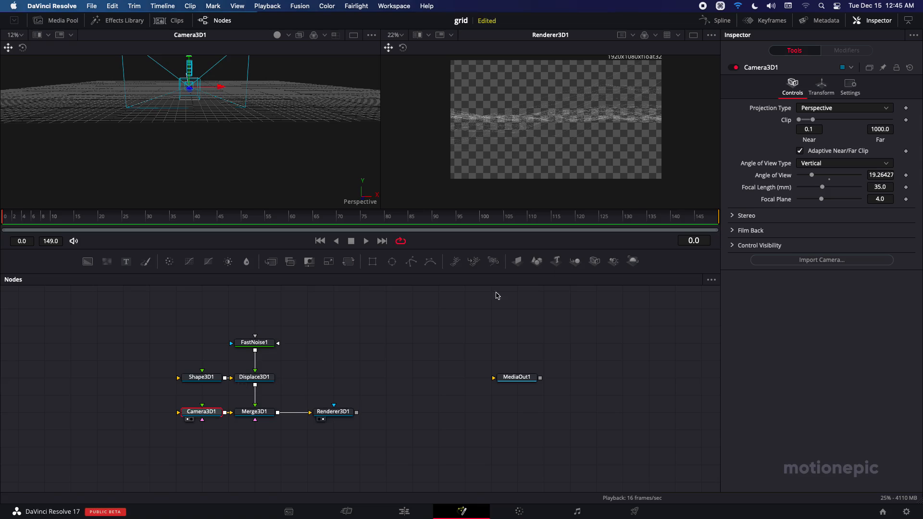
click(821, 87)
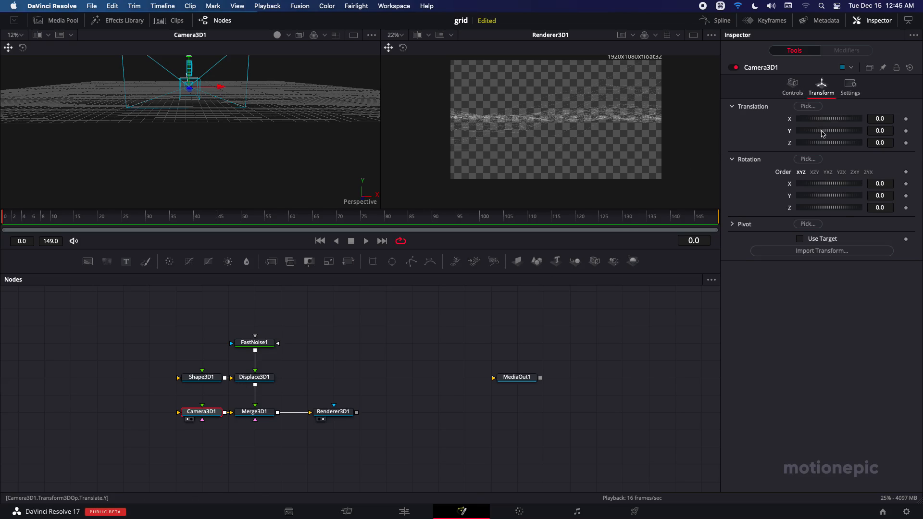
mouse_move(824, 134)
mouse_down()
mouse_move(848, 139)
mouse_move(827, 119)
mouse_move(806, 120)
mouse_move(829, 120)
mouse_move(831, 144)
mouse_up()
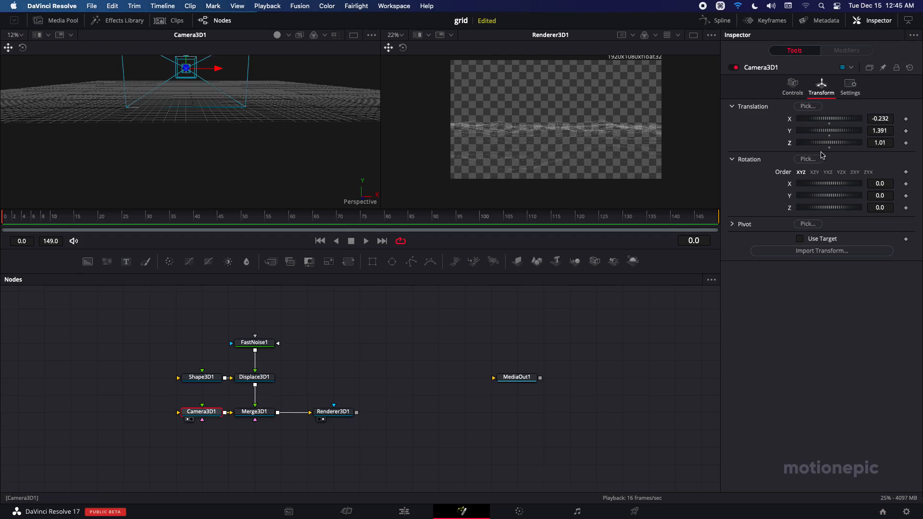
Step: Add a Background node to the output of Renderer3D1 so that the two are combined through a Merge node
scroll(314, 357, down, 1)
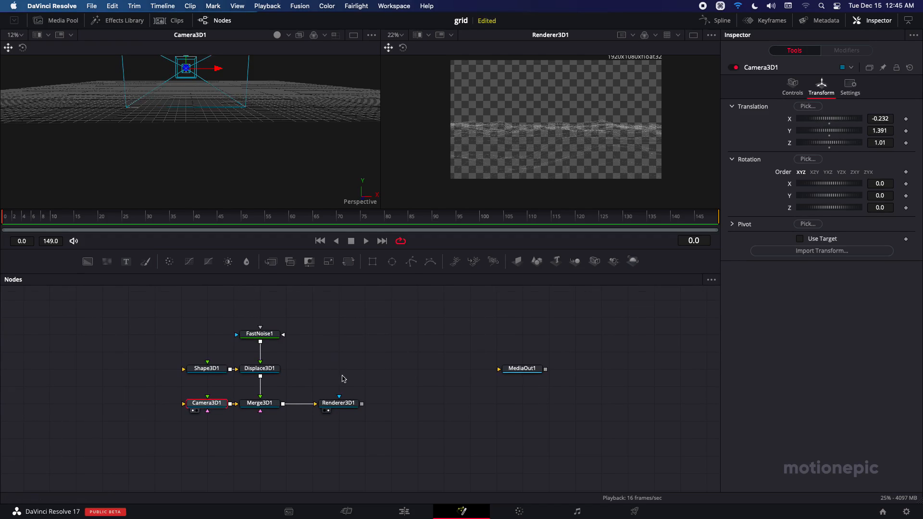
mouse_move(344, 403)
mouse_down()
mouse_move(329, 403)
mouse_move(357, 403)
mouse_up()
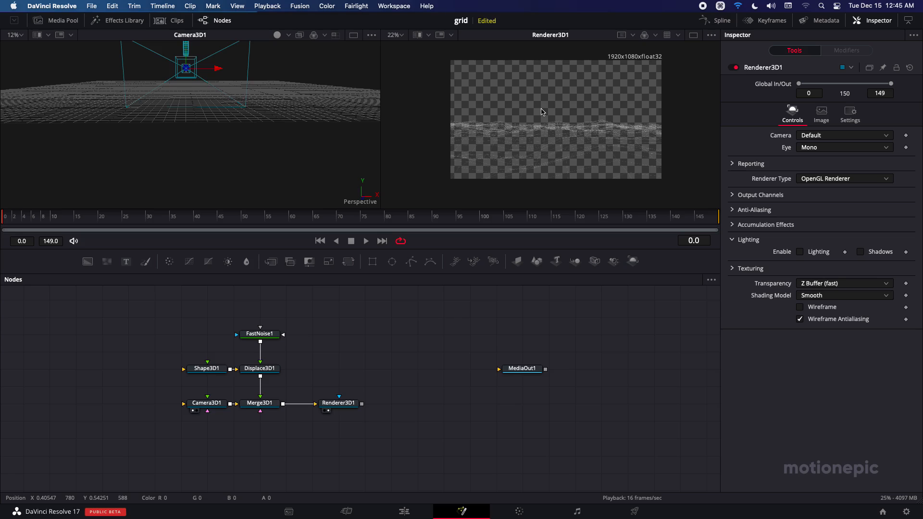
click(344, 407)
key(shift)
key(shift+space)
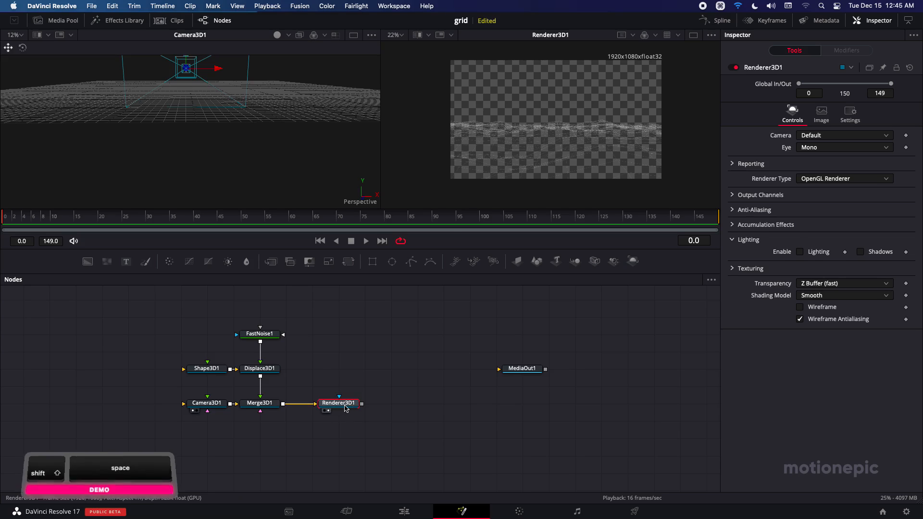
text(camer)
key(BackSpace)
key(BackSpace)
key(BackSpace)
key(BackSpace)
key(BackSpace)
text(bg)
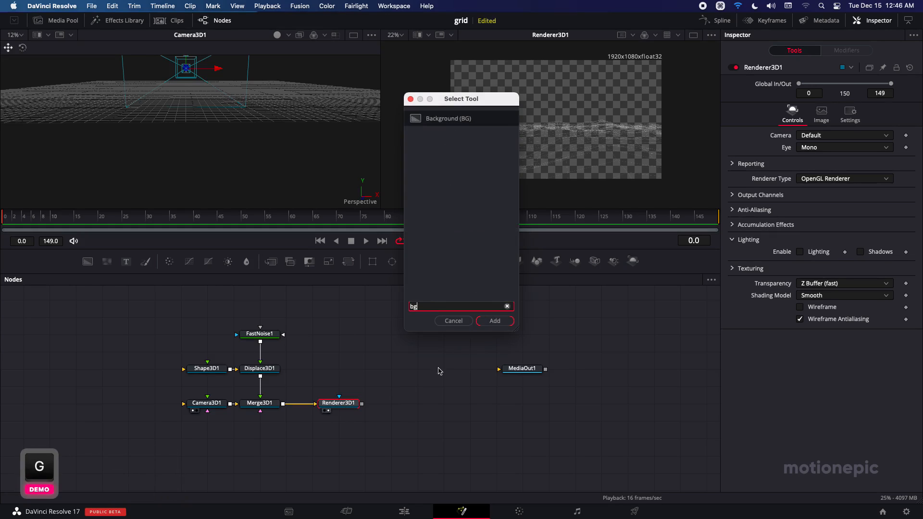
click(491, 322)
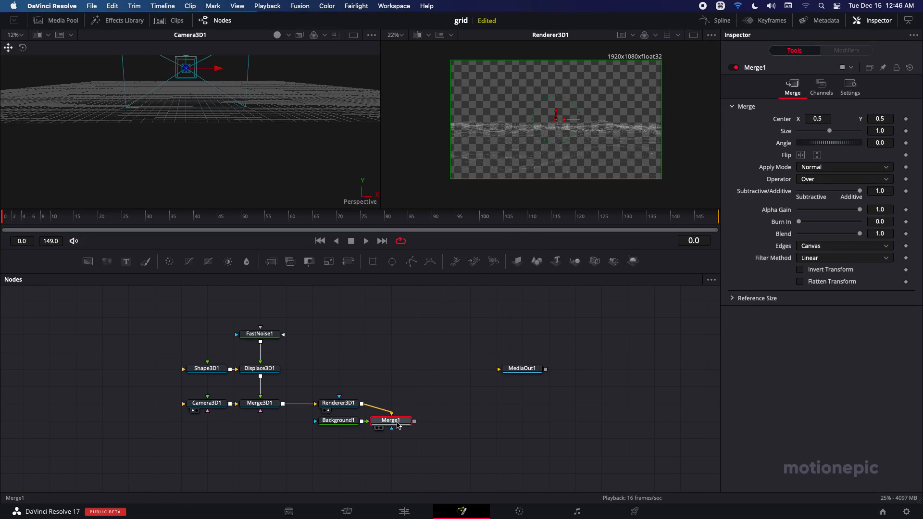
Step: Display Merge1 in the second viewer and swap its inputs so the rendered grid lies over the background
key(2)
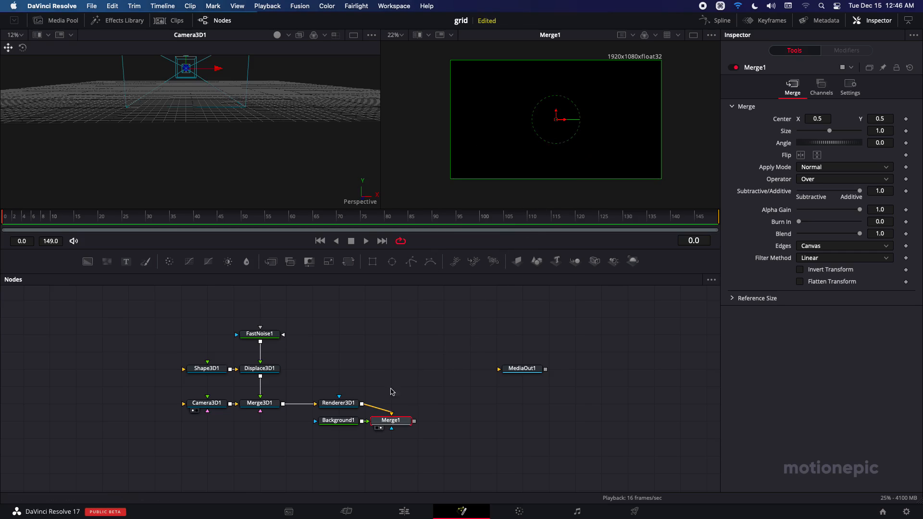
right_click(393, 423)
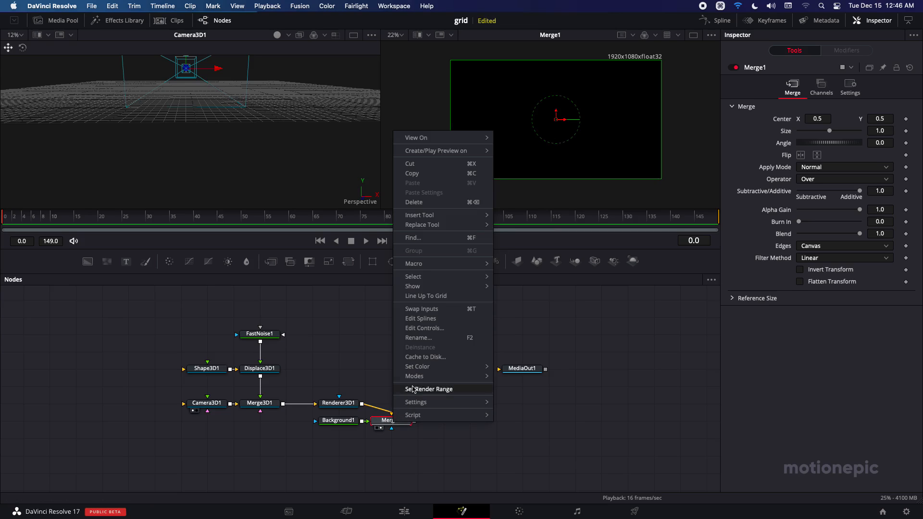
click(425, 311)
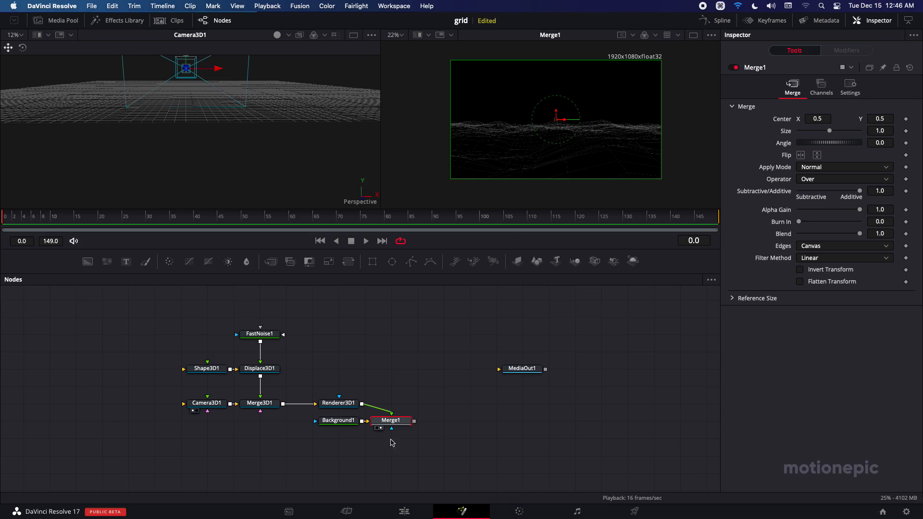
Step: Animate the noise by setting FastNoise1's Seethe Rate to 0.057, and play the composition to check the motion
drag(92, 216, 6, 225)
click(257, 338)
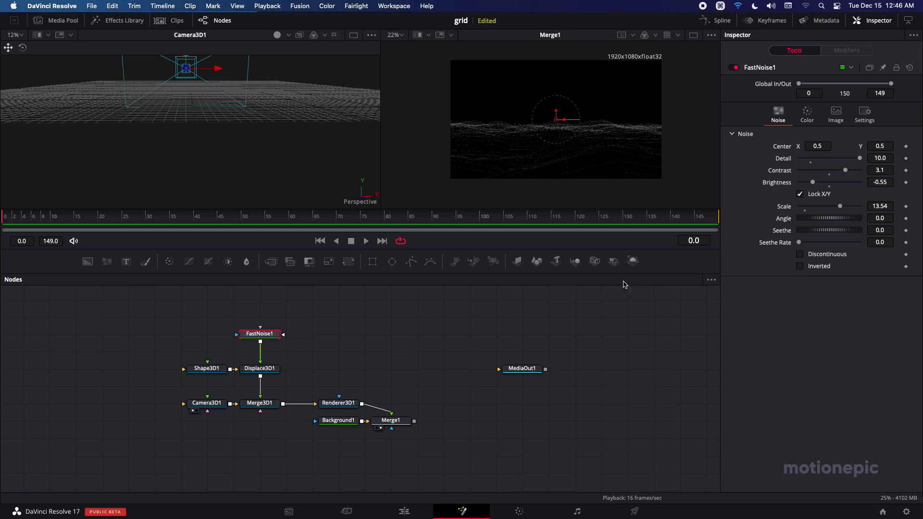
drag(800, 245, 806, 246)
drag(61, 216, 3, 218)
click(364, 243)
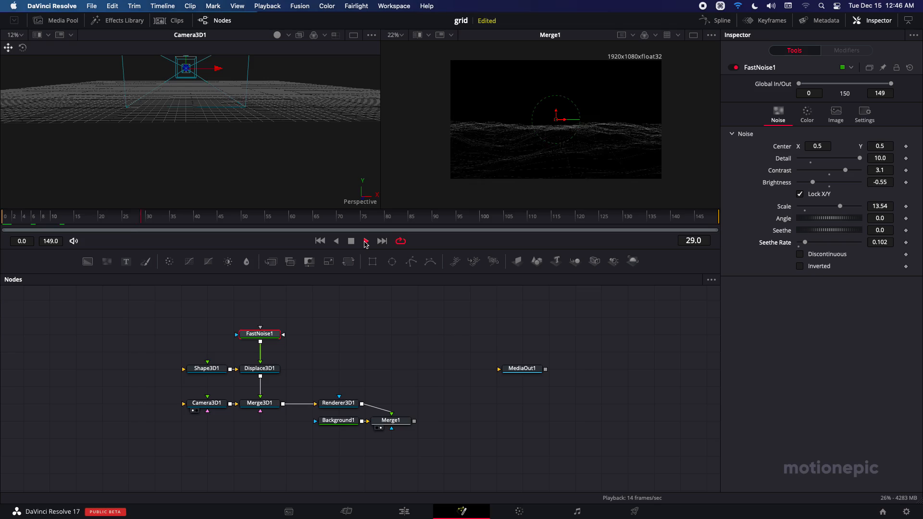
click(351, 241)
click(43, 221)
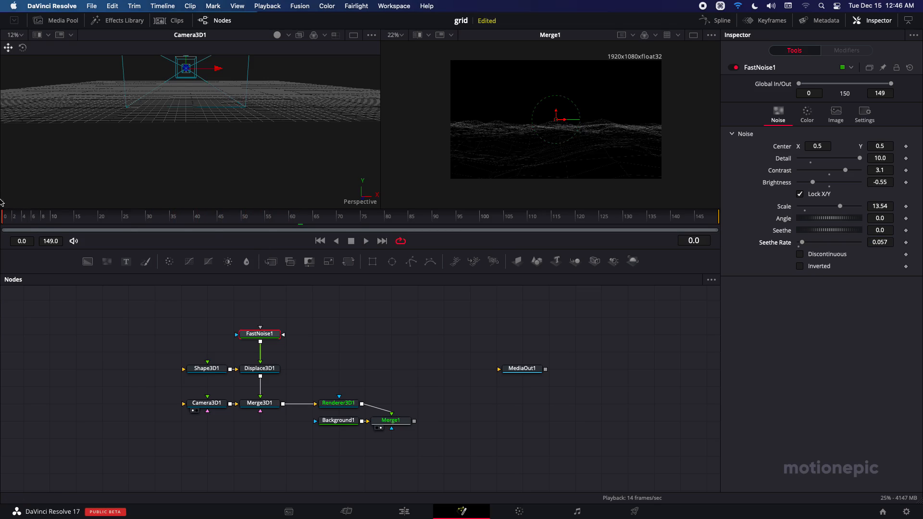
click(366, 241)
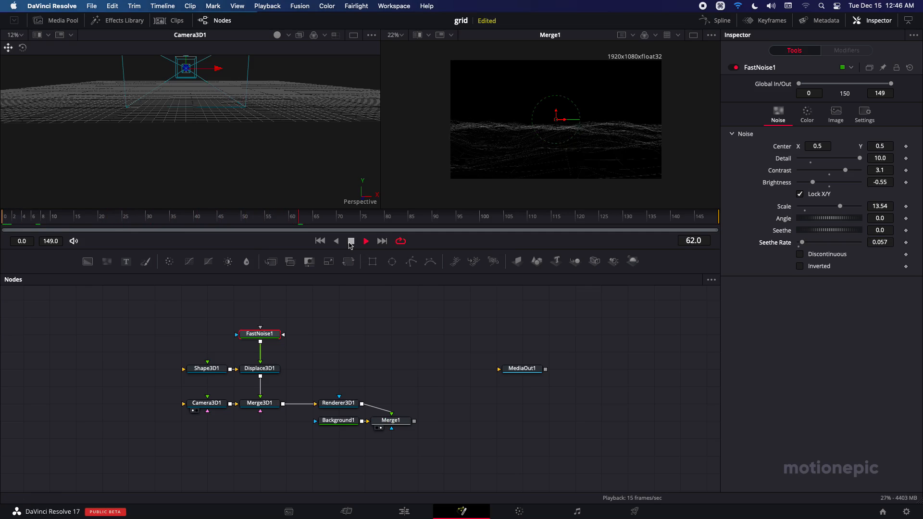
click(352, 242)
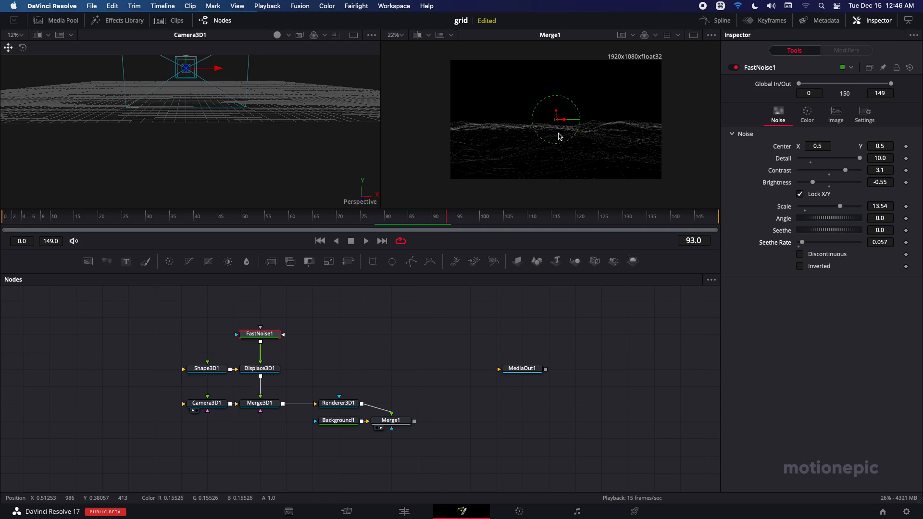
Step: Keyframe Camera3D1's Z translation from 1.01 at frame 0 to a negative value at the timeline's end, and play the forward move
click(203, 407)
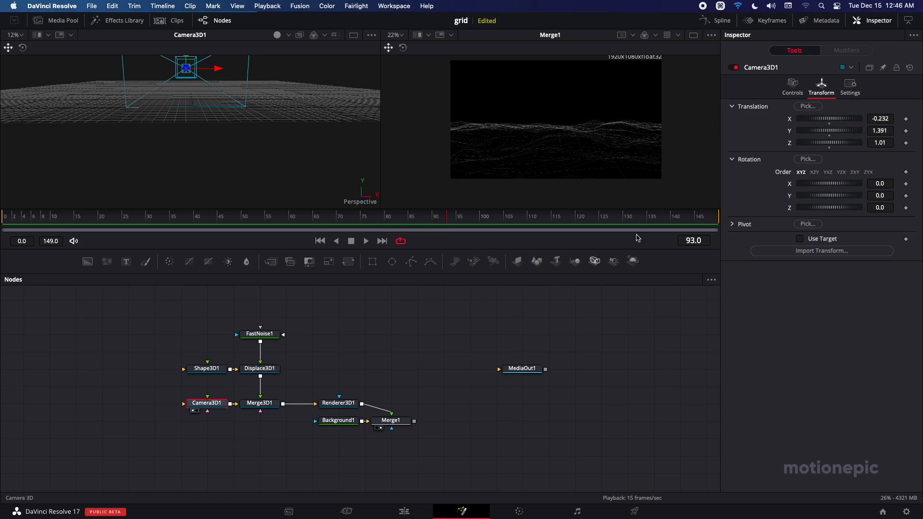
drag(71, 221, 1, 222)
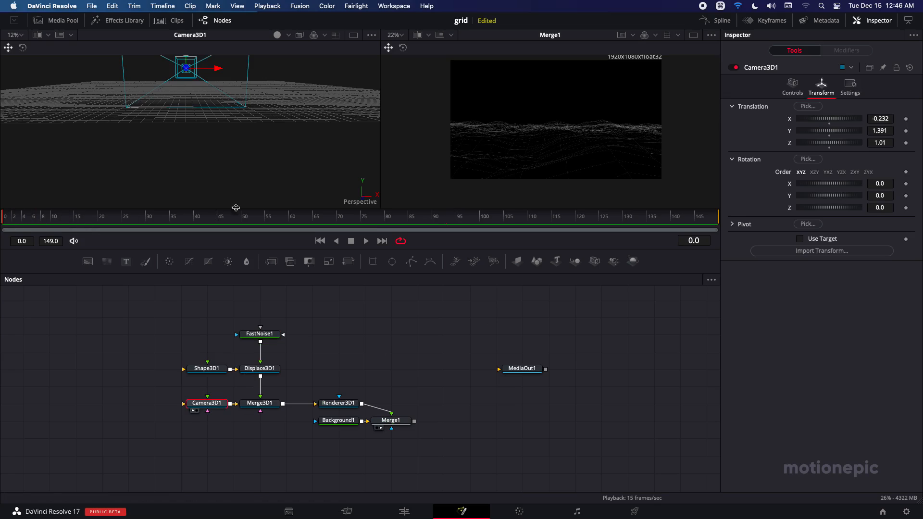
click(907, 143)
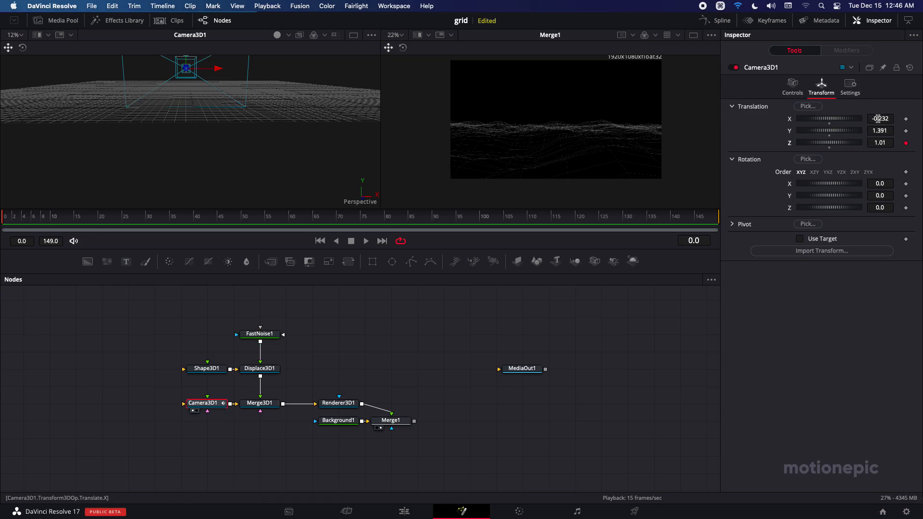
click(493, 216)
drag(493, 216, 753, 219)
drag(825, 144, 814, 143)
click(20, 216)
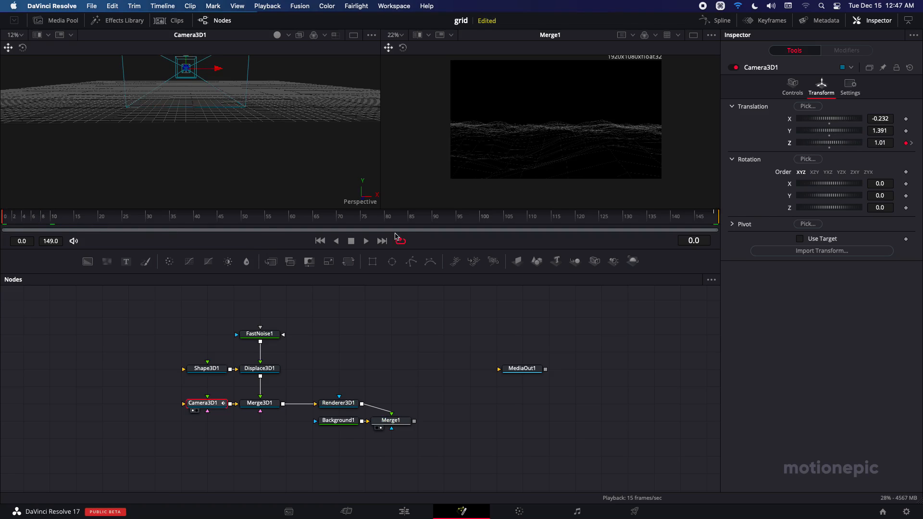
click(368, 242)
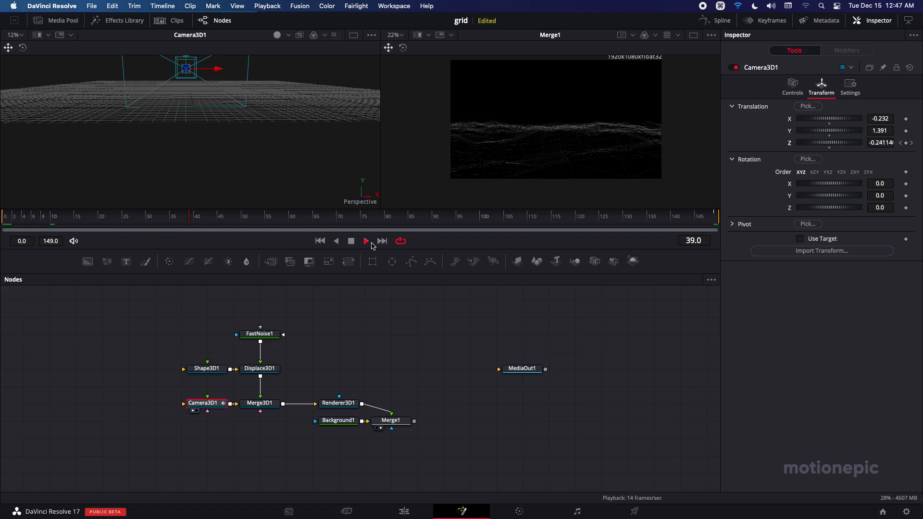
click(353, 244)
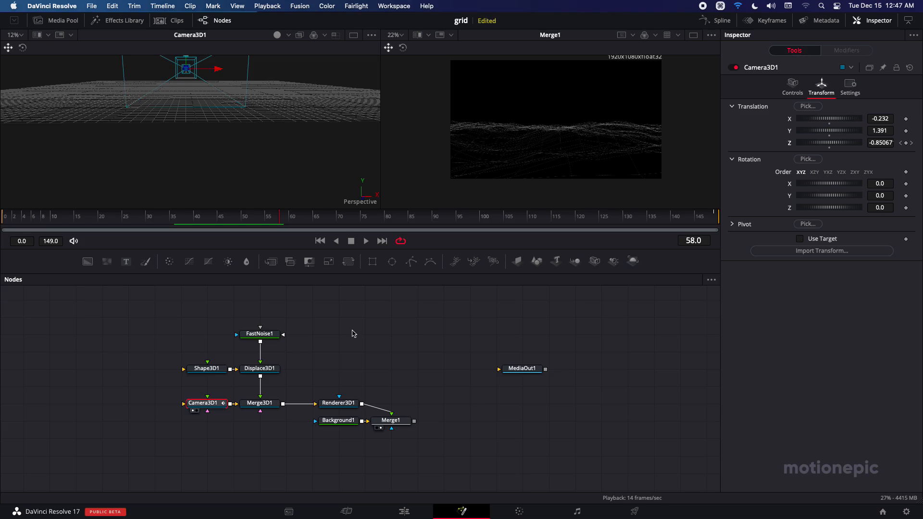
Step: Set Shape3D1's diffuse material colour to orange with red 1.0, green 0.545098 and blue 0.0
click(209, 371)
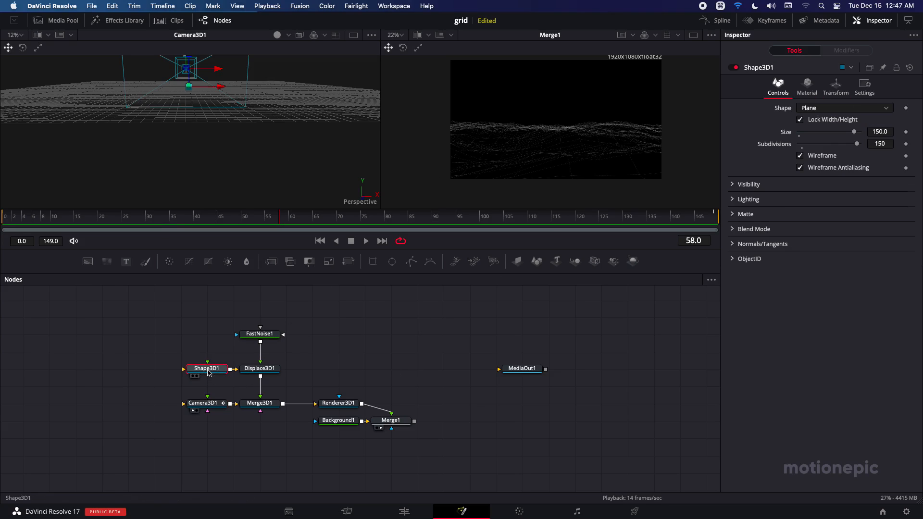
click(807, 86)
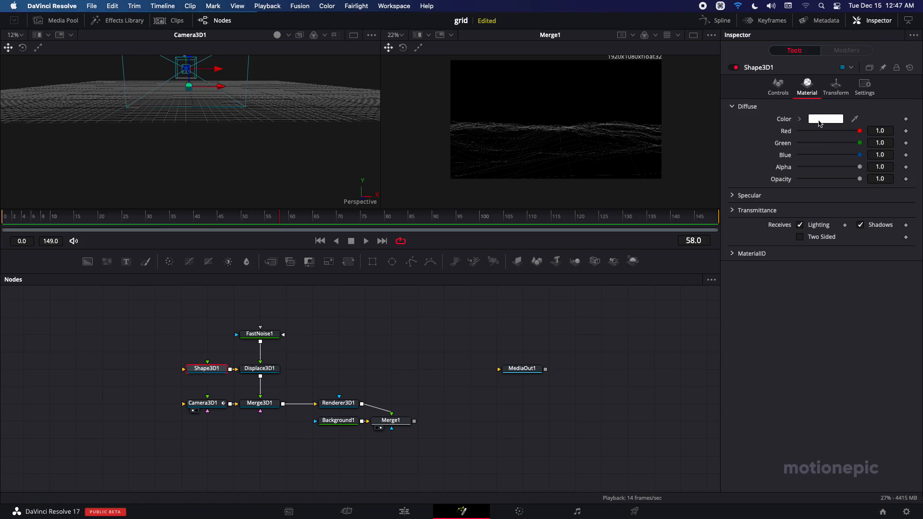
click(821, 120)
drag(56, 353, 94, 360)
click(85, 478)
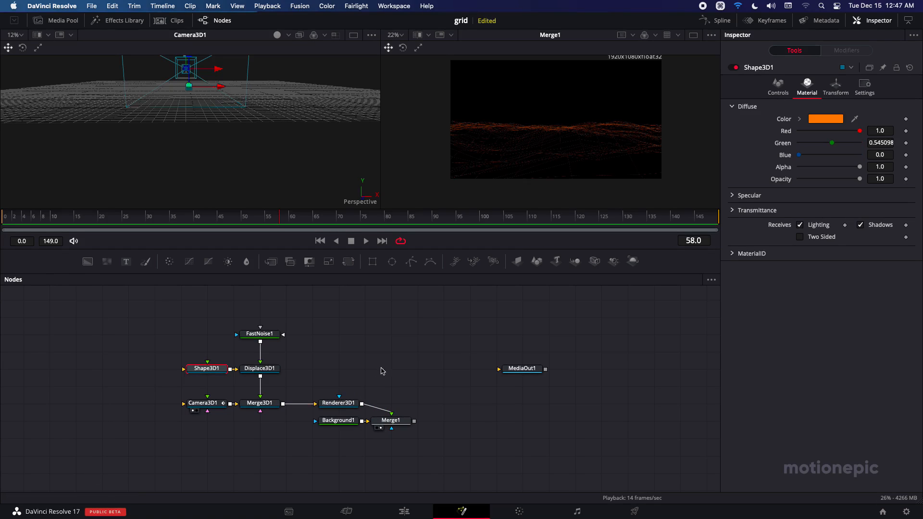
Step: Show only the Merge1 viewer and inspect the orange wireframe lines at a larger scale
scroll(571, 128, up, 3)
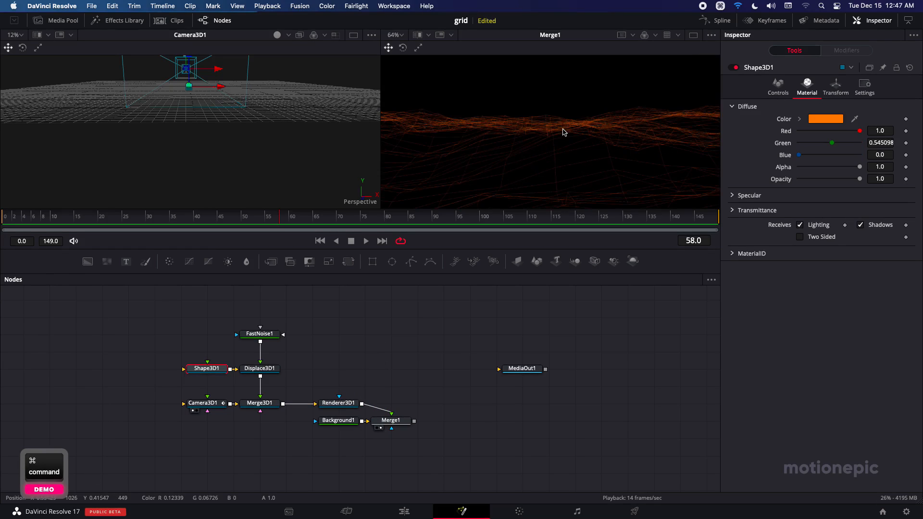
click(693, 35)
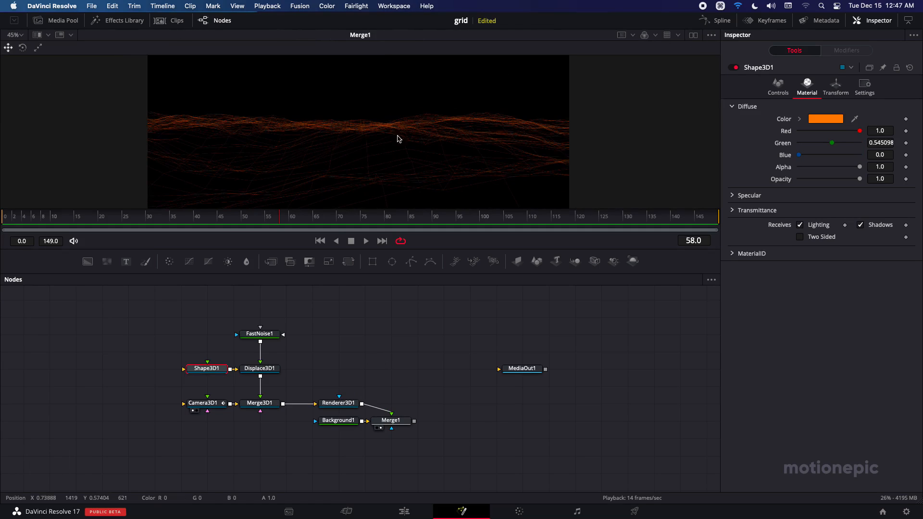
scroll(368, 130, down, 2)
scroll(362, 127, up, 4)
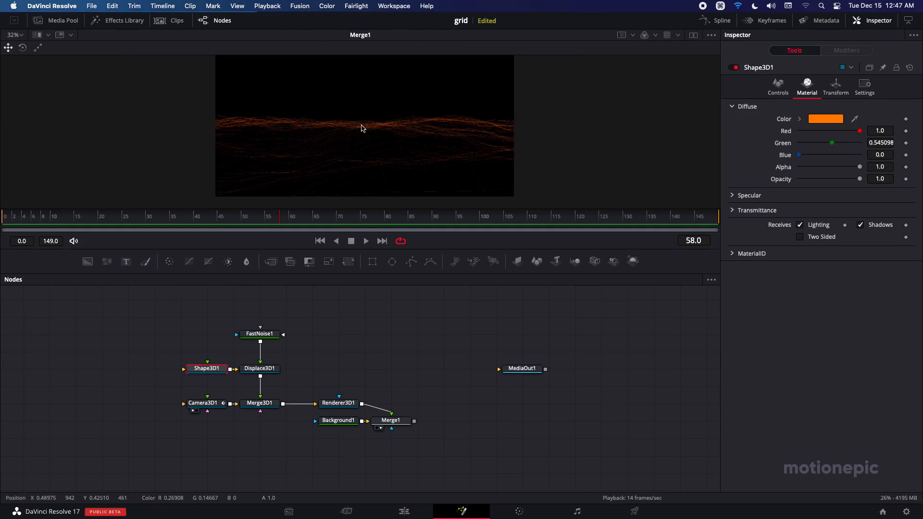
scroll(362, 128, up, 2)
scroll(362, 127, down, 3)
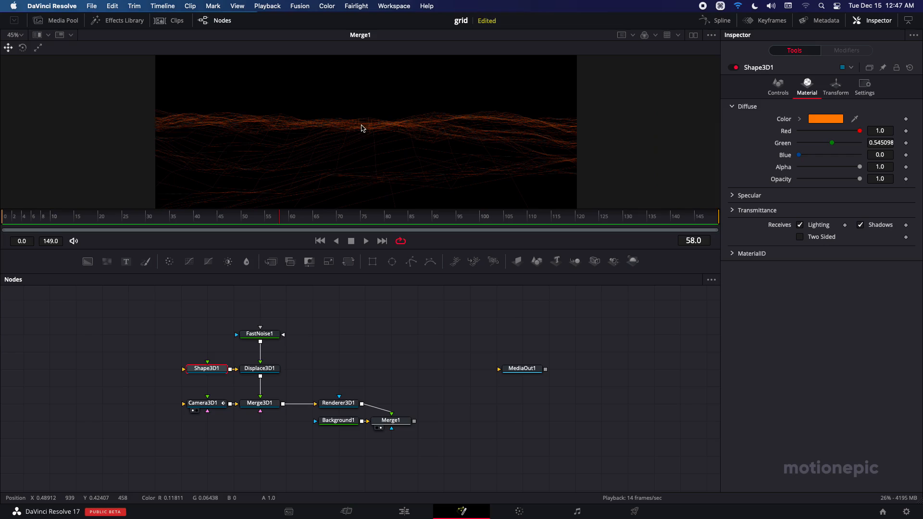
Step: Enable Accumulation Effects on Renderer3D1 for depth of field
click(332, 406)
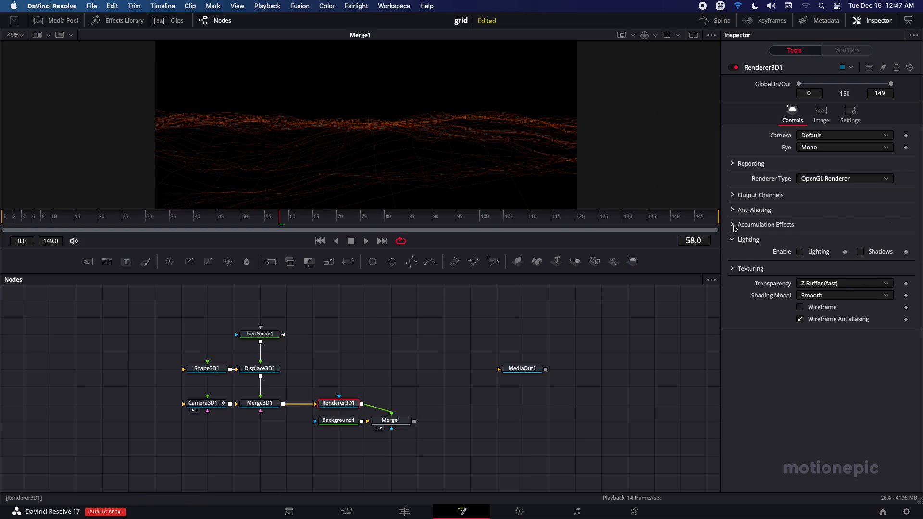
click(732, 225)
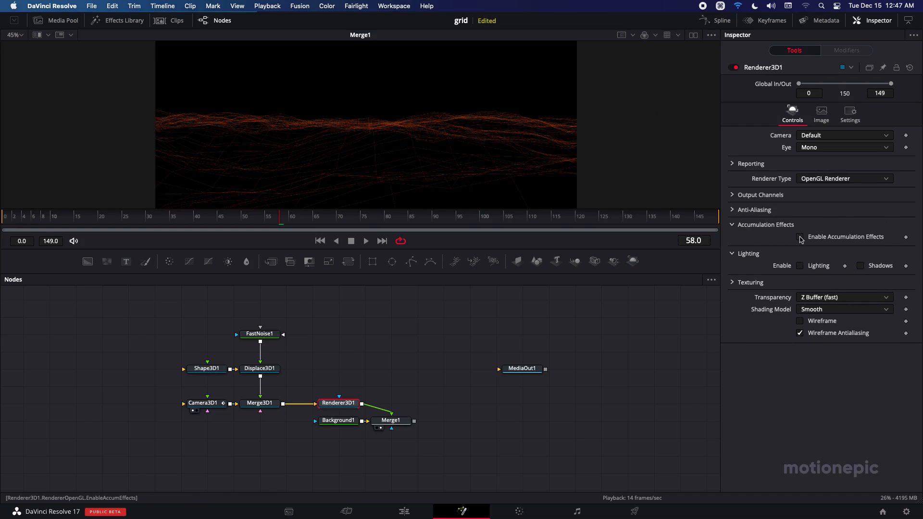
click(800, 238)
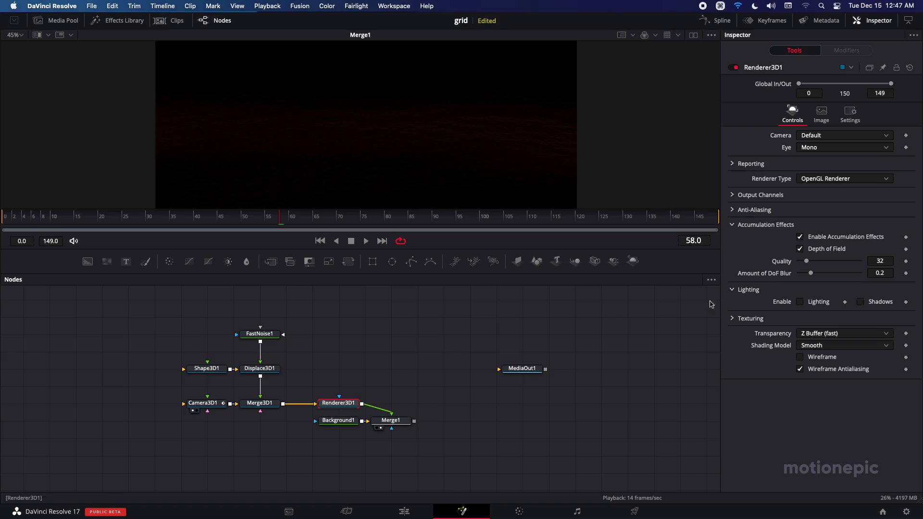
Step: Set Camera3D1's Focal Plane to 10.0
click(214, 404)
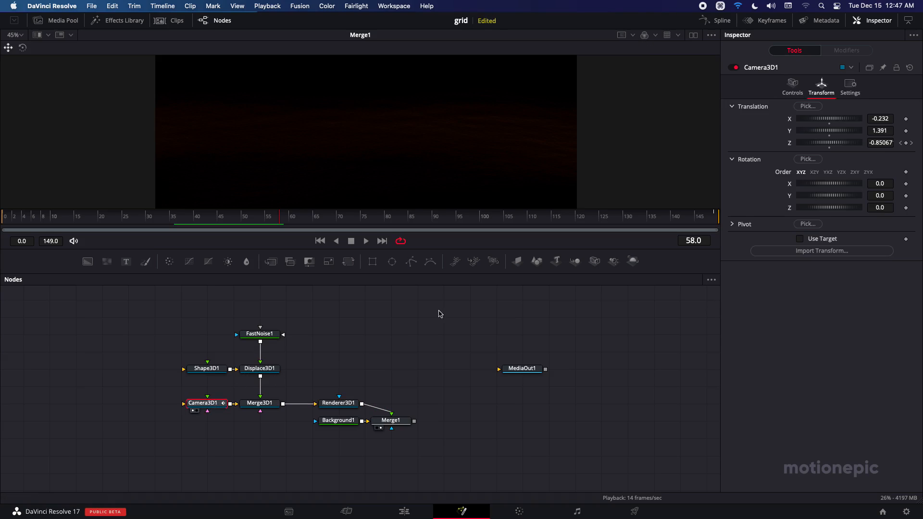
click(796, 84)
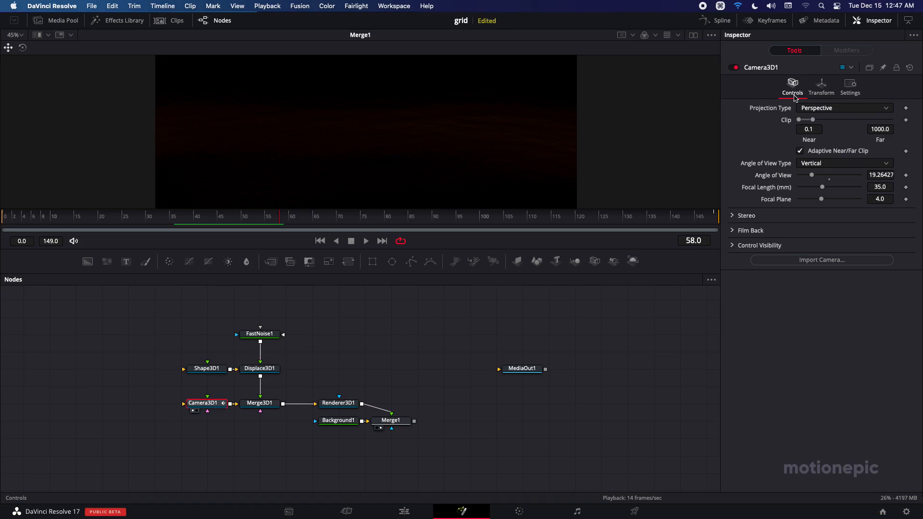
drag(822, 202, 889, 202)
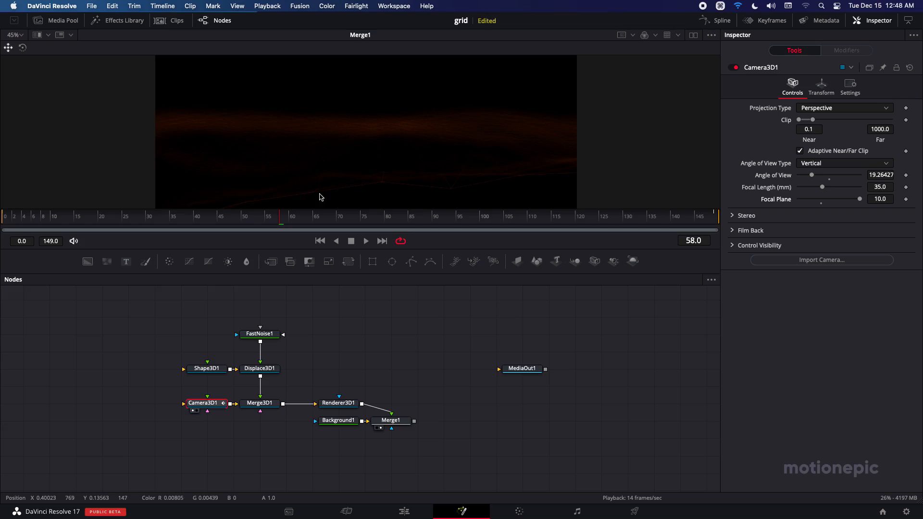
Step: Try a Focal Plane value of 20.0 on Camera3D1
click(880, 198)
text(2)
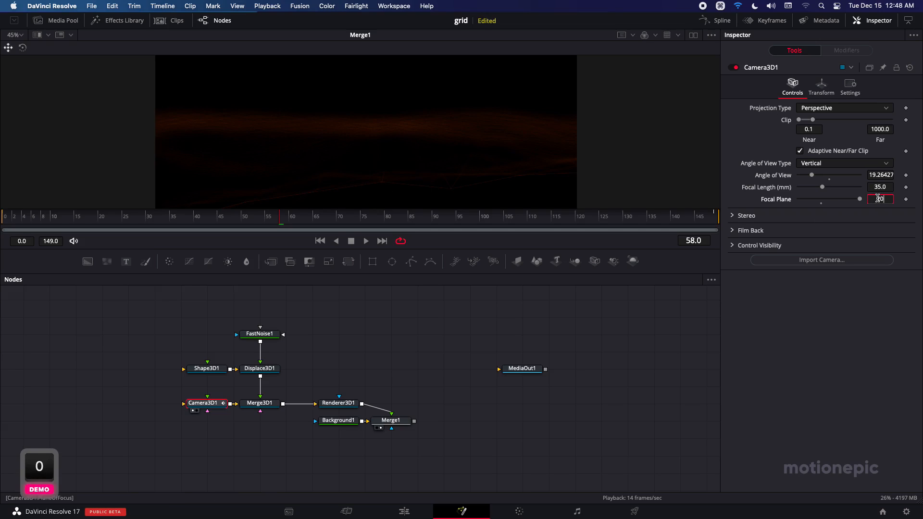
text(0)
key(Return)
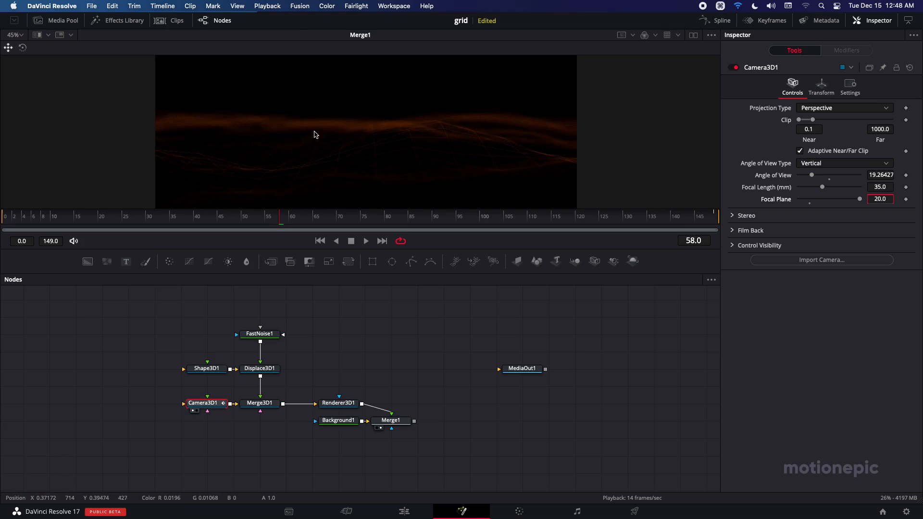
Step: Set Camera3D1's Focal Plane to 25.0 and play the composition from frame 0 to preview the depth of field
double_click(886, 199)
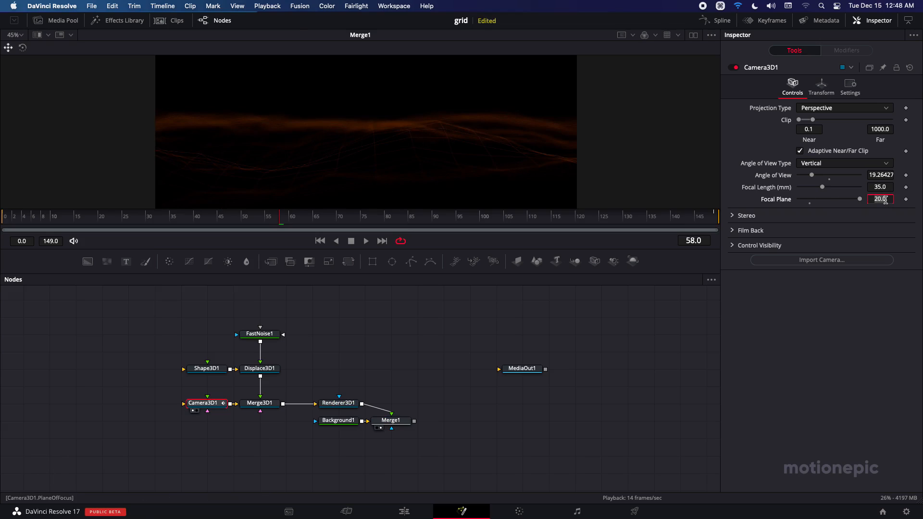
text(2)
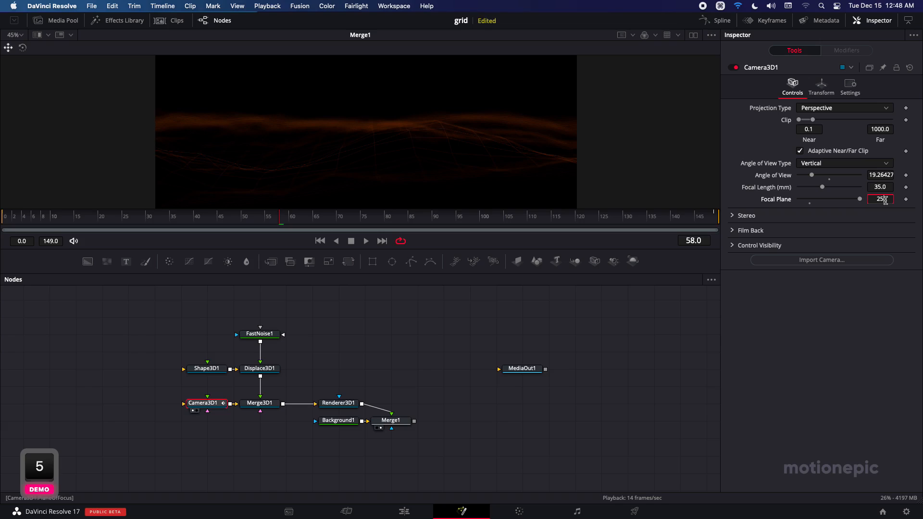
text(5)
key(Return)
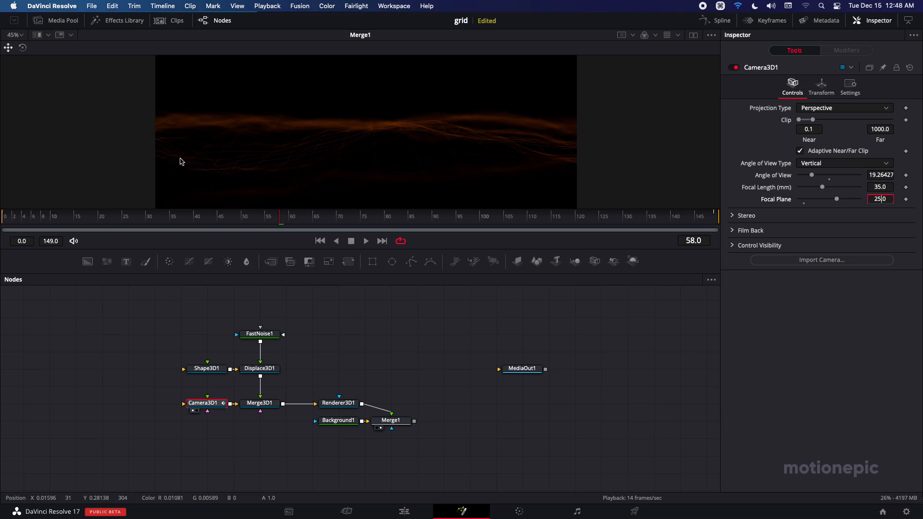
drag(77, 217, 4, 216)
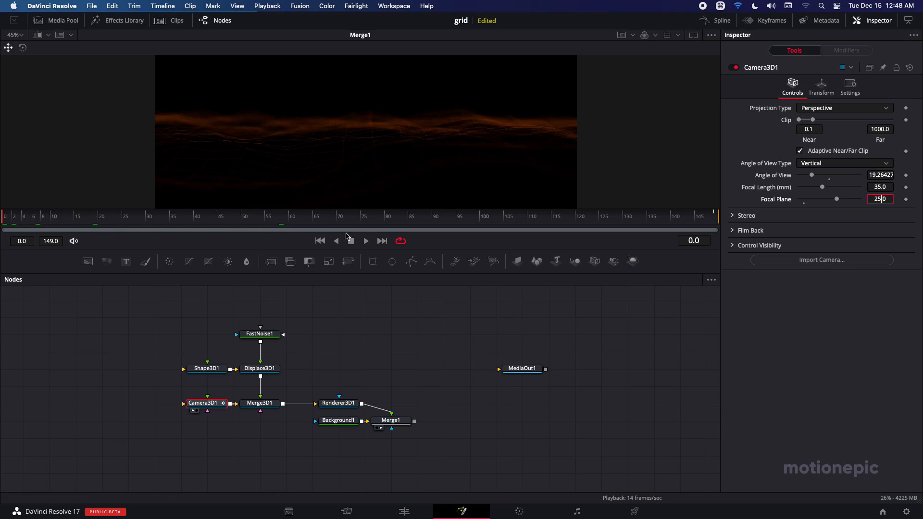
click(368, 243)
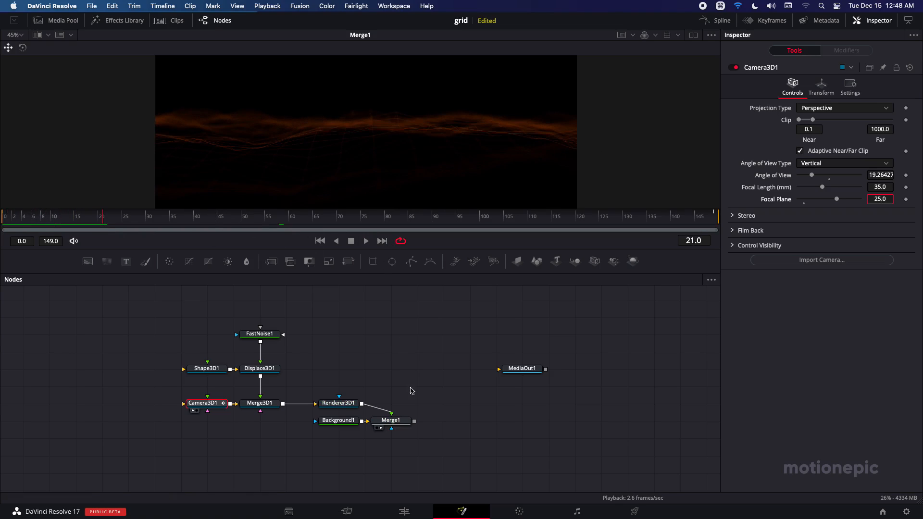
Step: Connect Merge1's output to MediaOut1 and play the Fusion Composition clip from its start in the Edit page timeline
drag(414, 421, 500, 370)
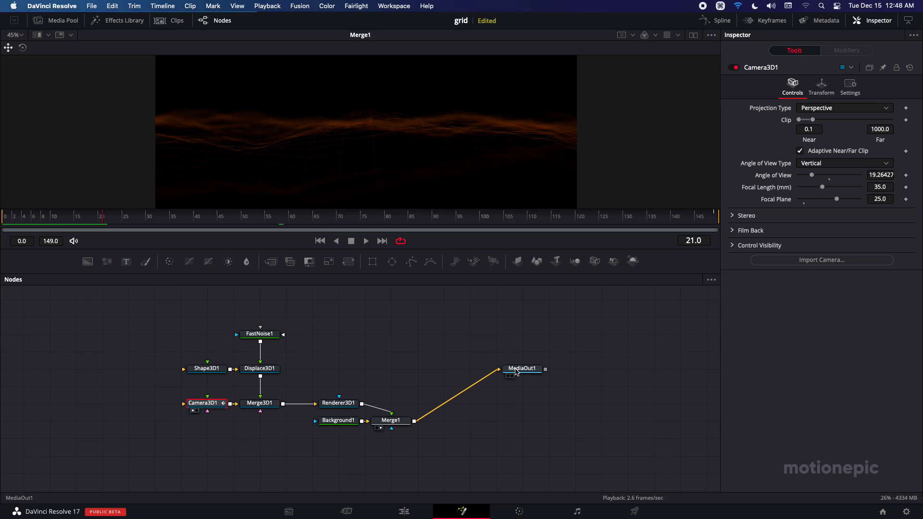
click(406, 512)
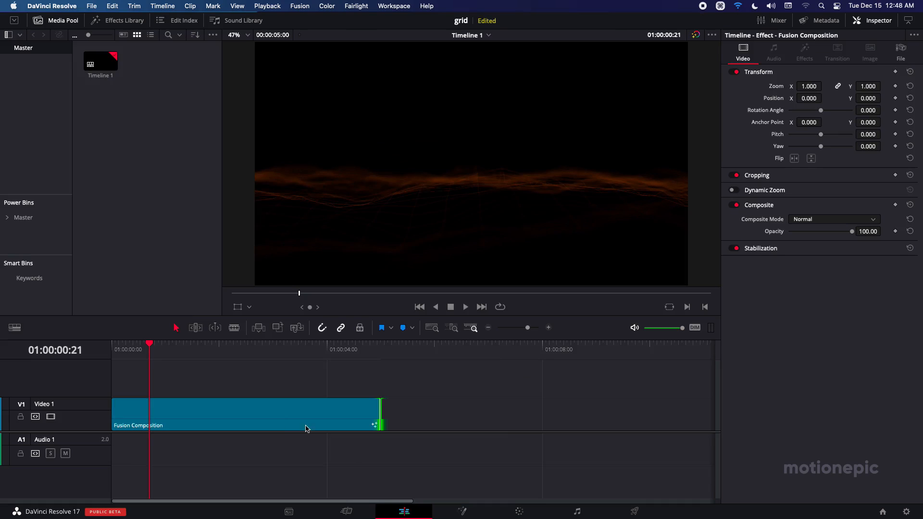
drag(151, 351, 74, 350)
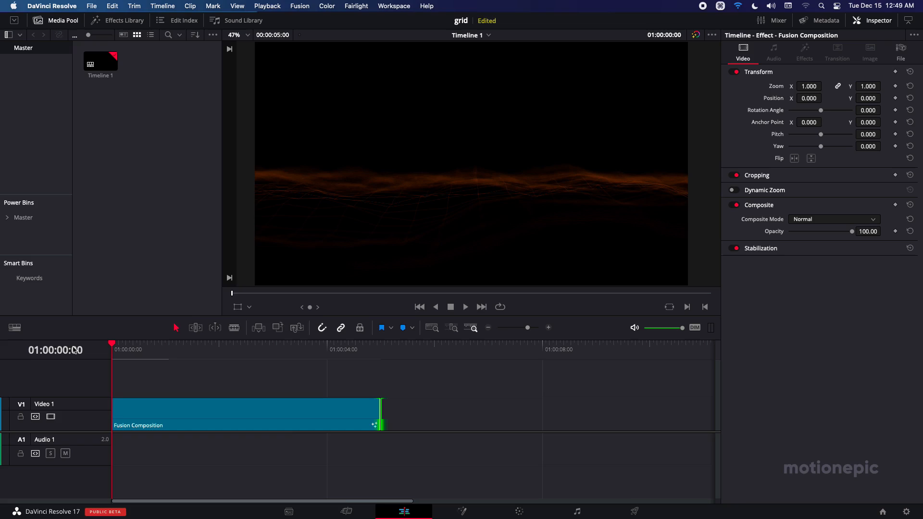
click(466, 310)
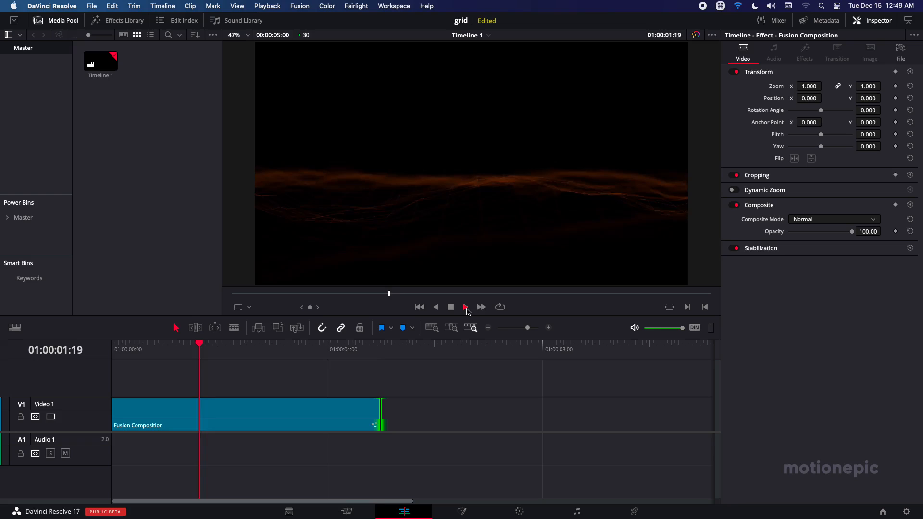